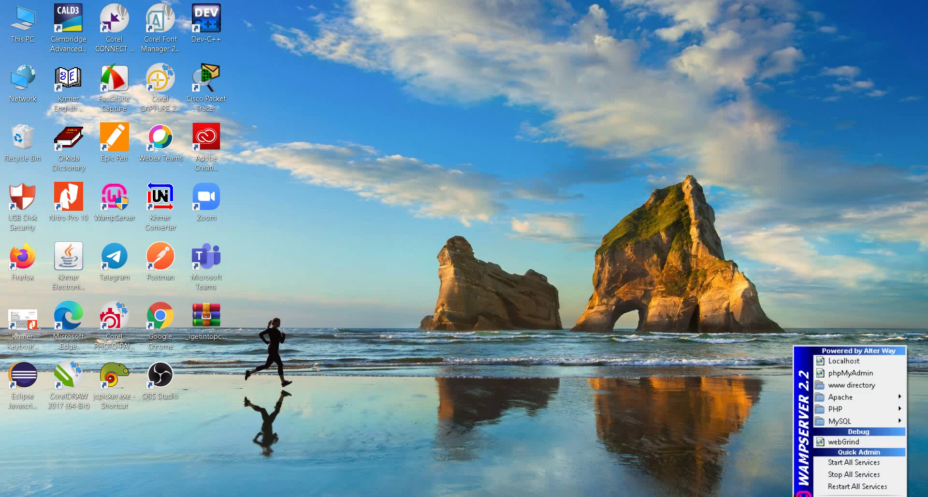
# Step: Open phpMyAdmin from the WampServer menu and load it on port 8080 at localhost:8080/phpmyadmin/
pyautogui.click(851, 376)
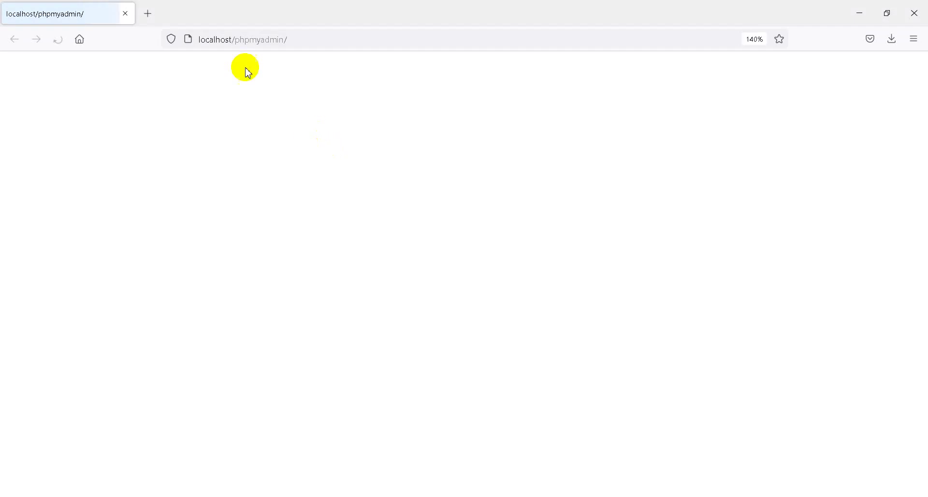
pyautogui.click(225, 39)
pyautogui.click(224, 39)
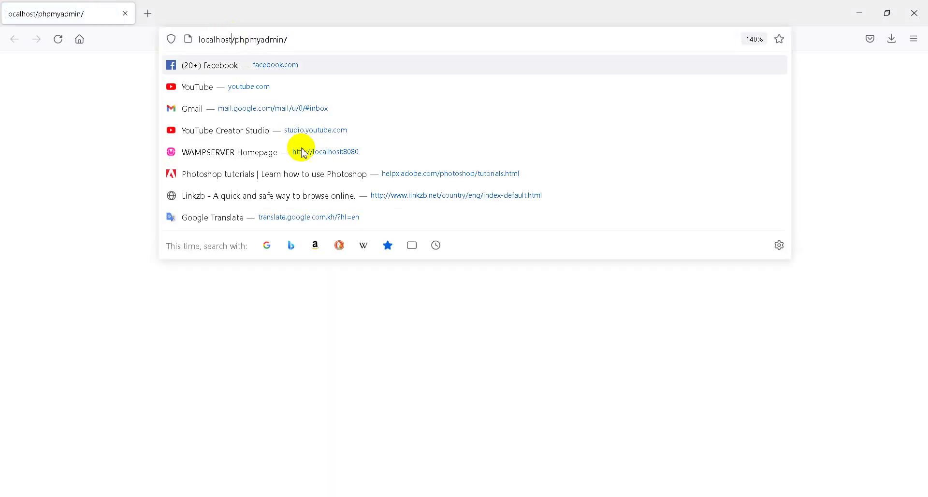
pyautogui.write(':')
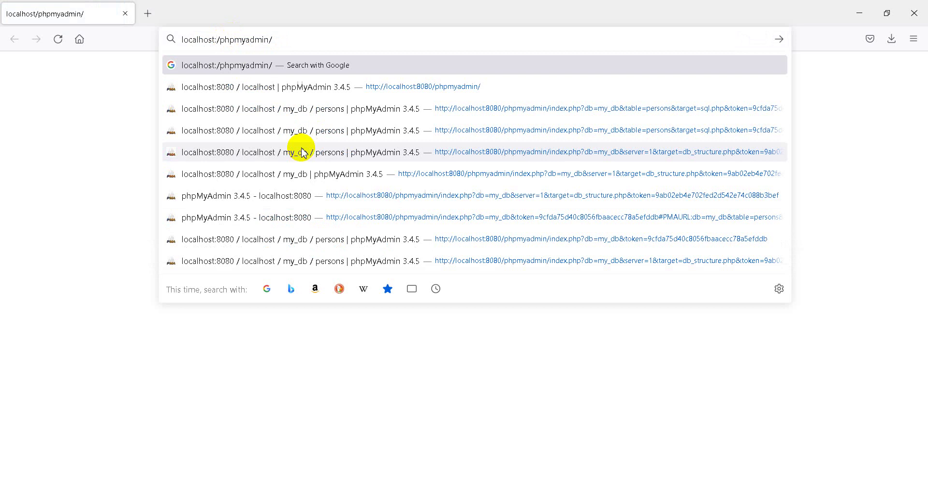
pyautogui.write('8080')
pyautogui.press('Return')
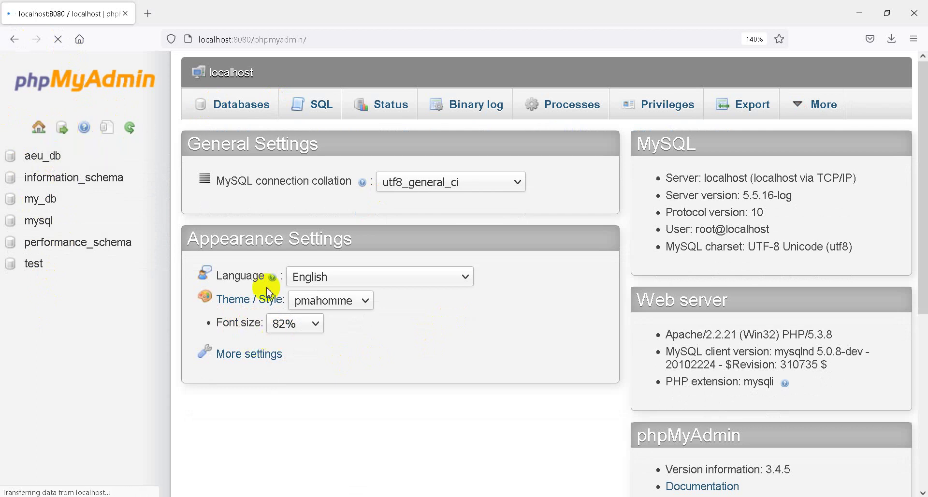
# Step: Examine the MySQL connection collation choices and the additional phpMyAdmin settings page with its import, export and reset options
pyautogui.click(429, 182)
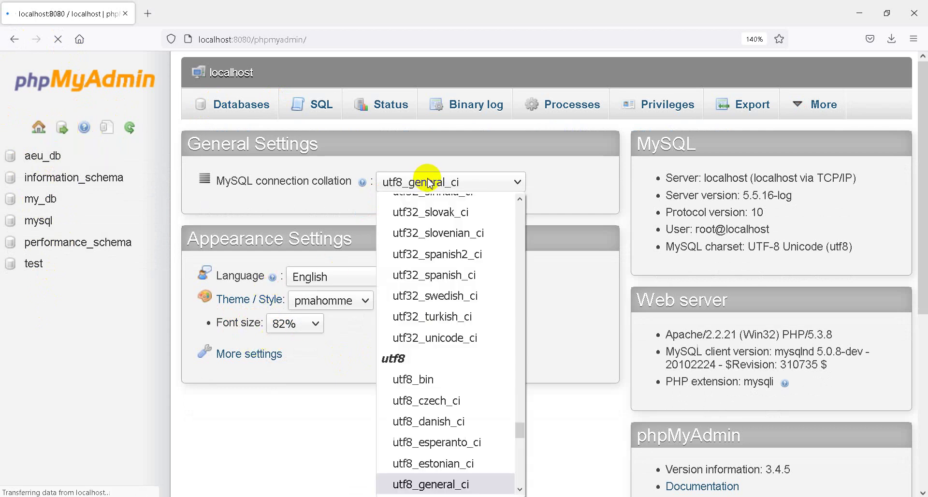
pyautogui.click(620, 223)
pyautogui.click(249, 355)
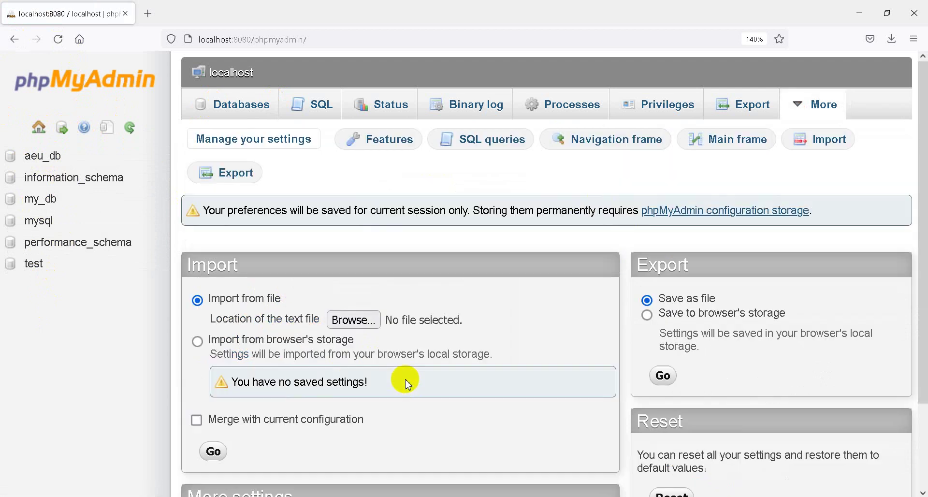
pyautogui.scroll(-2, 484, 334)
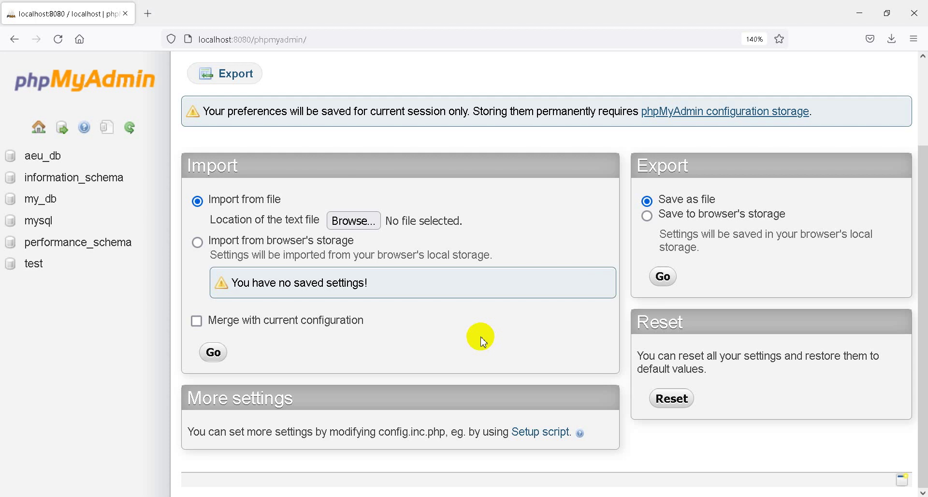
pyautogui.scroll(2, 482, 339)
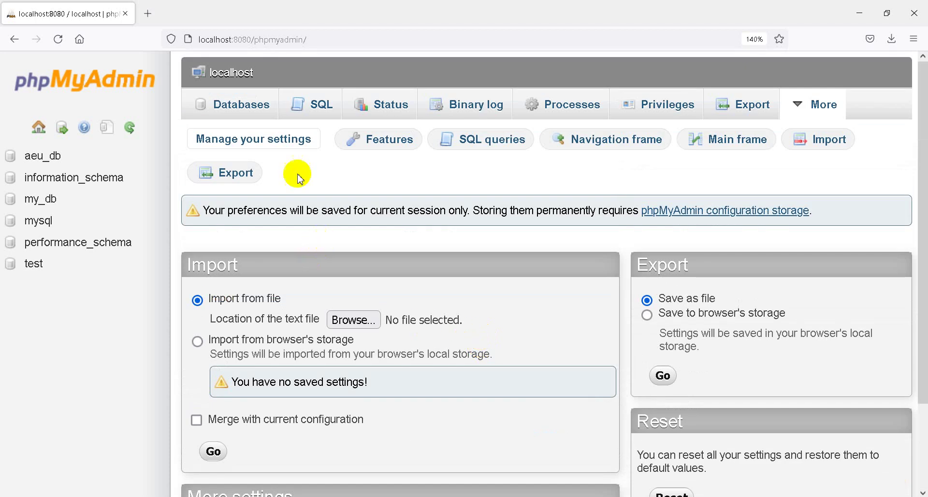
# Step: Go to the server's database management page, examine the available collations, and enter dbTest as the new database's name
pyautogui.click(231, 115)
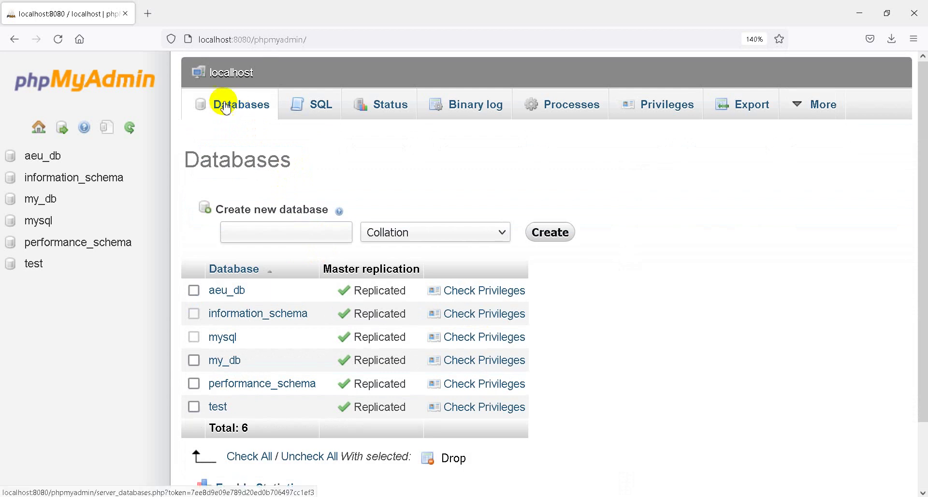
pyautogui.click(279, 233)
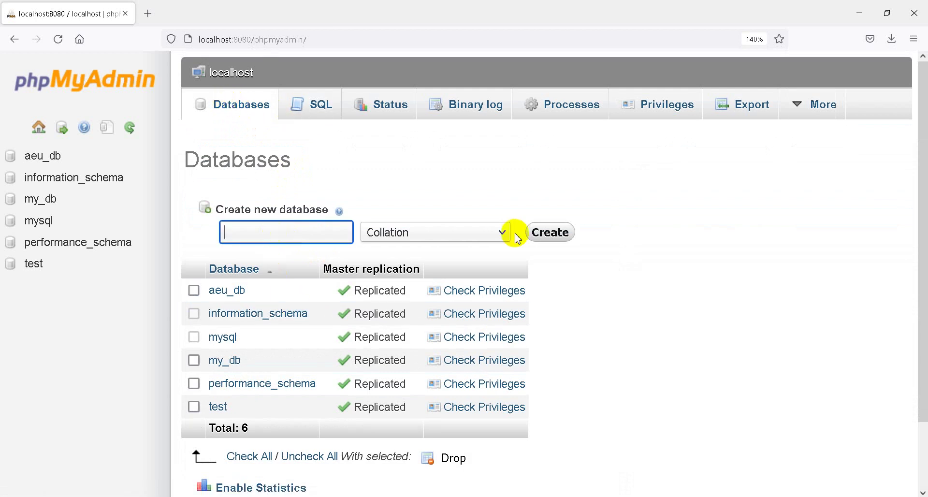
pyautogui.click(441, 233)
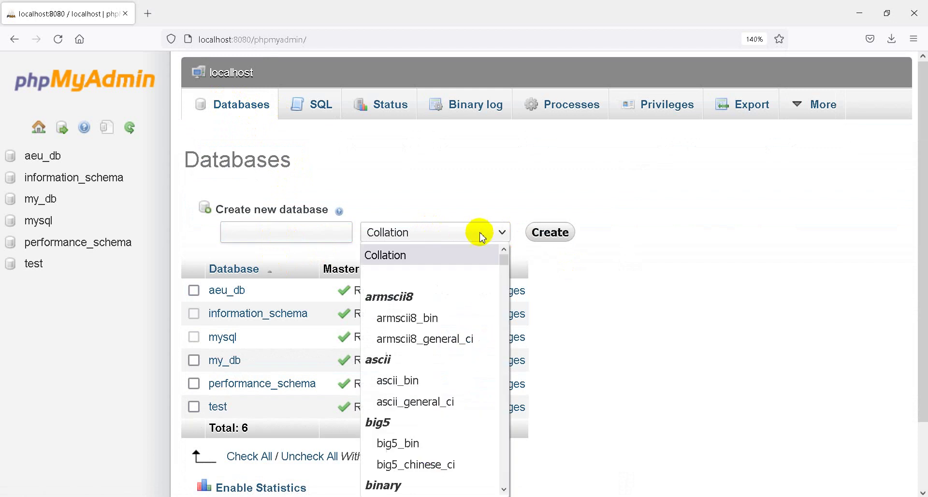
pyautogui.scroll(-10, 459, 358)
pyautogui.scroll(-20, 411, 404)
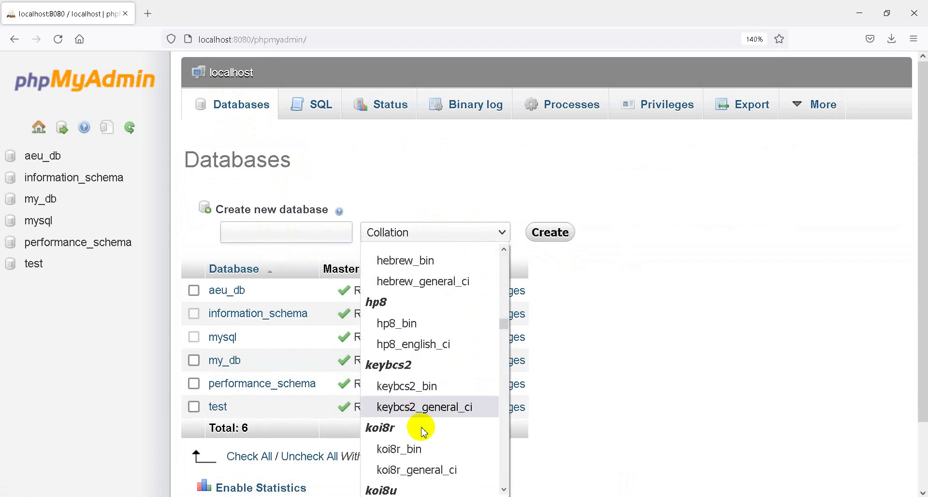
pyautogui.scroll(-10, 441, 437)
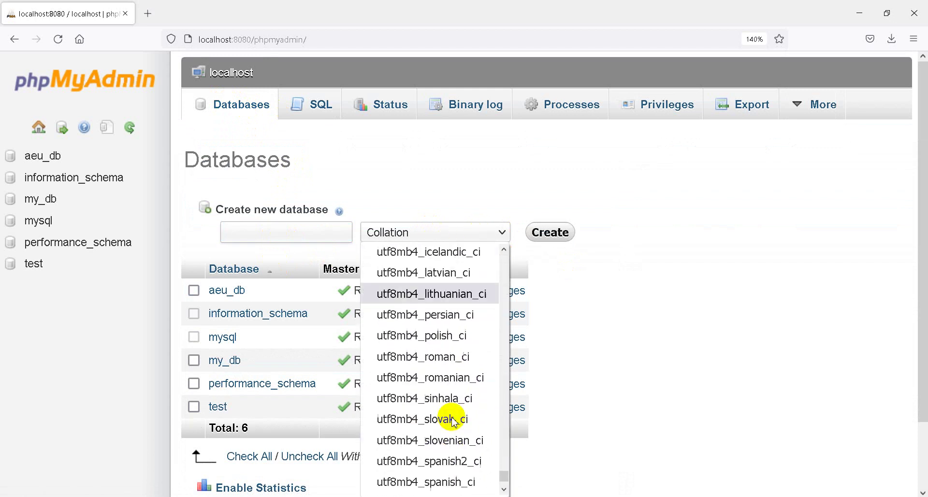
pyautogui.scroll(15, 438, 420)
pyautogui.scroll(20, 429, 406)
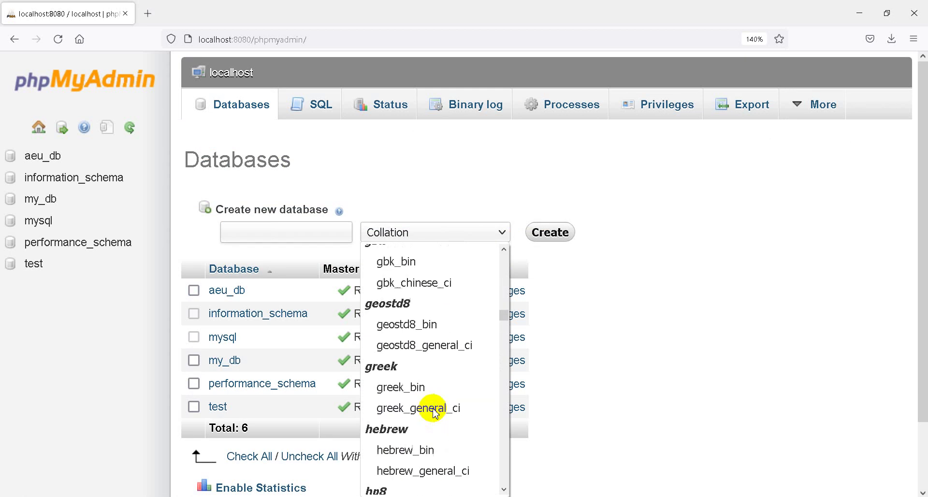
pyautogui.click(669, 223)
pyautogui.click(284, 233)
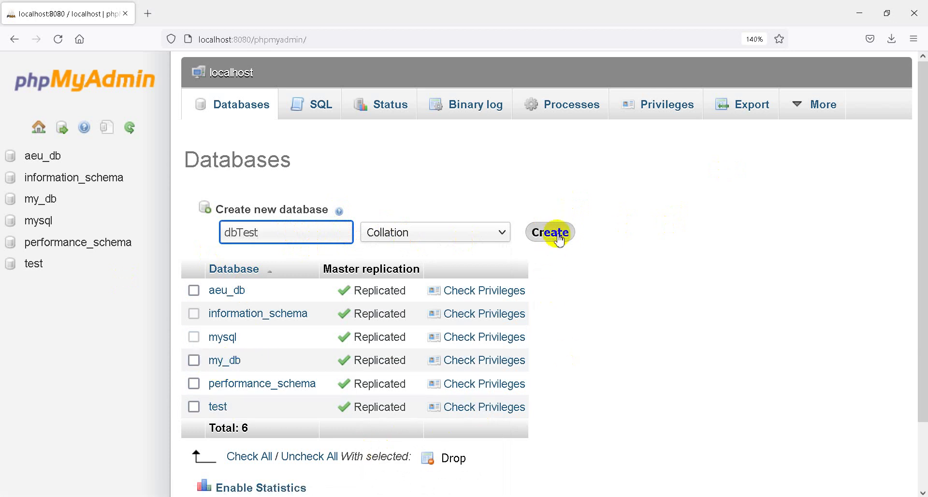
pyautogui.click(194, 290)
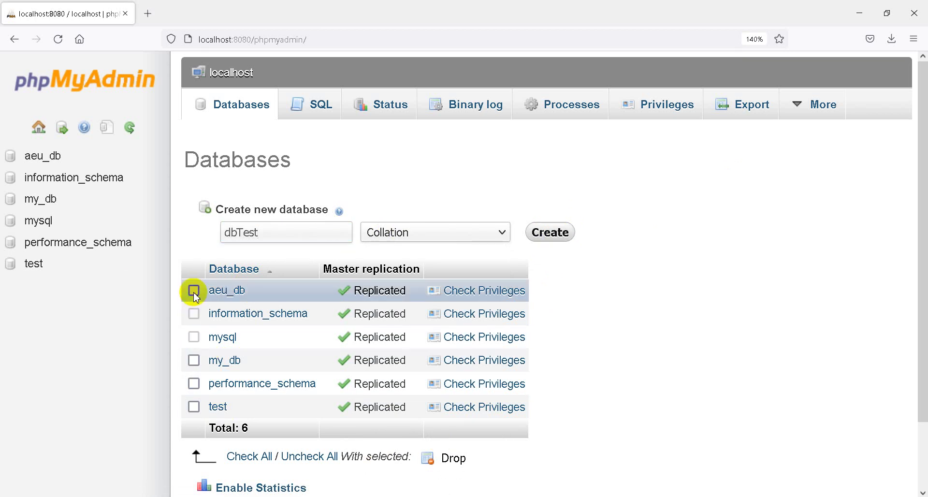
pyautogui.click(194, 337)
pyautogui.click(194, 360)
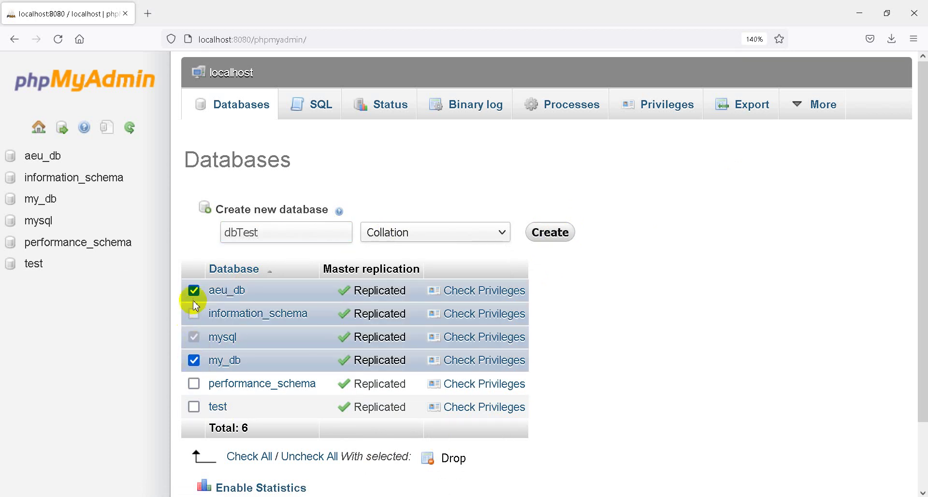
pyautogui.click(194, 290)
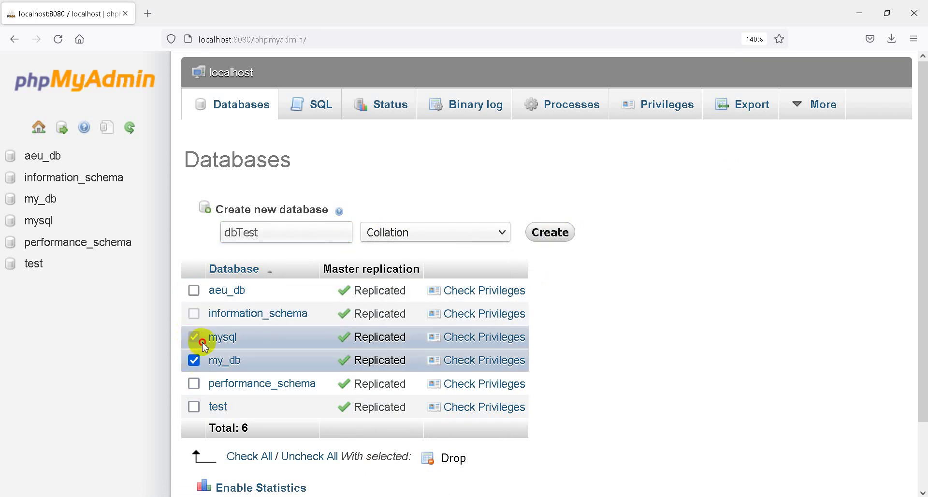
pyautogui.click(194, 337)
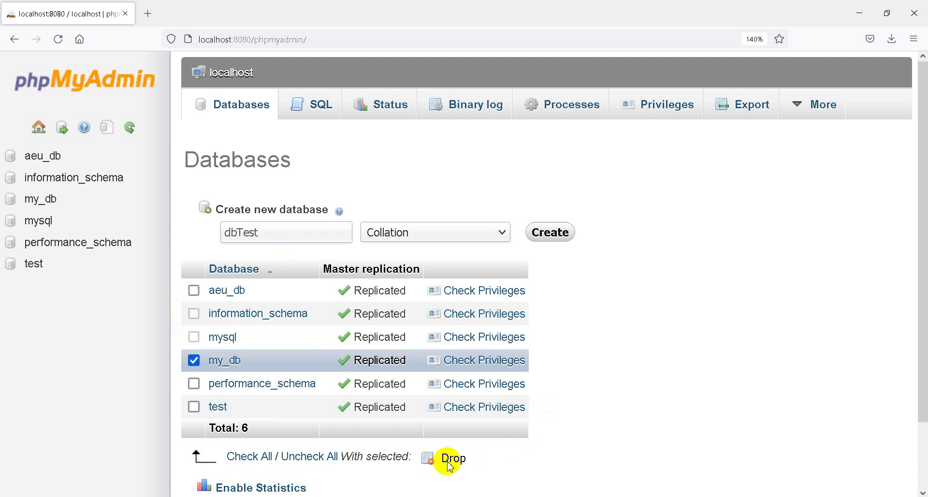
pyautogui.click(194, 360)
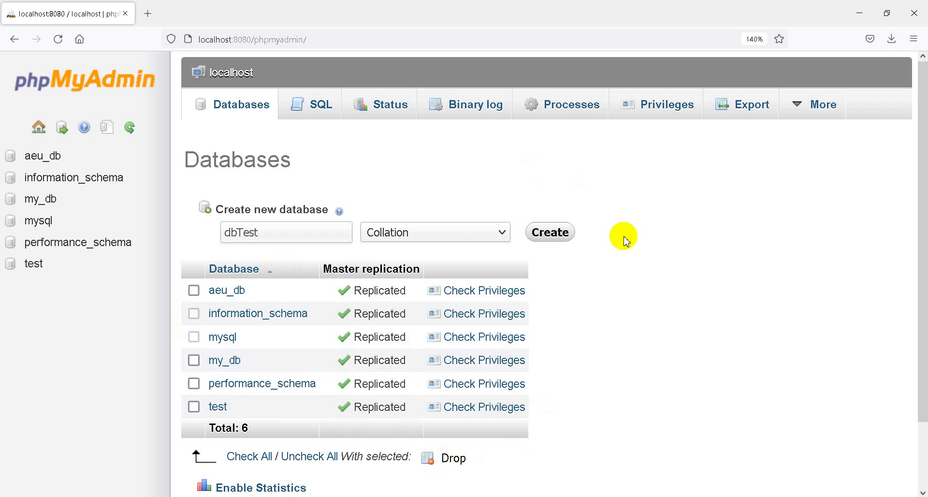
# Step: Create the dbTest database with no specific collation chosen and open it
pyautogui.scroll(-3, 720, 351)
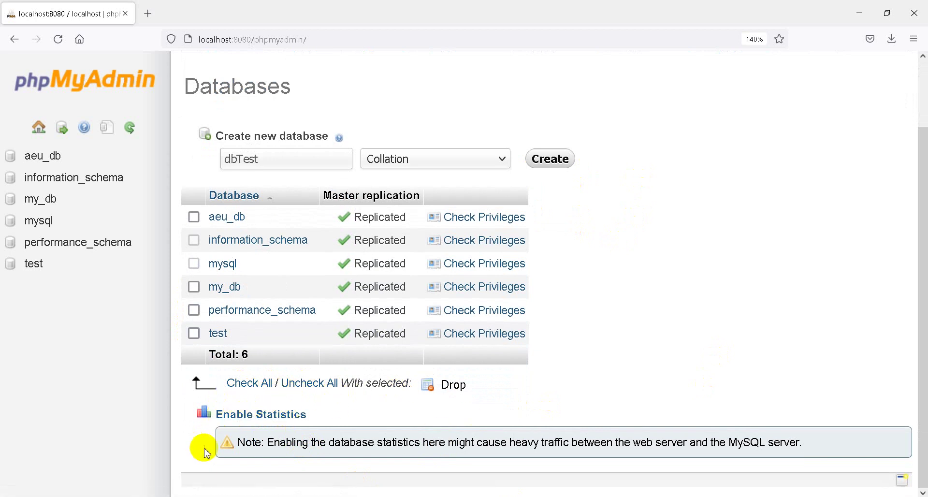
pyautogui.scroll(3, 619, 313)
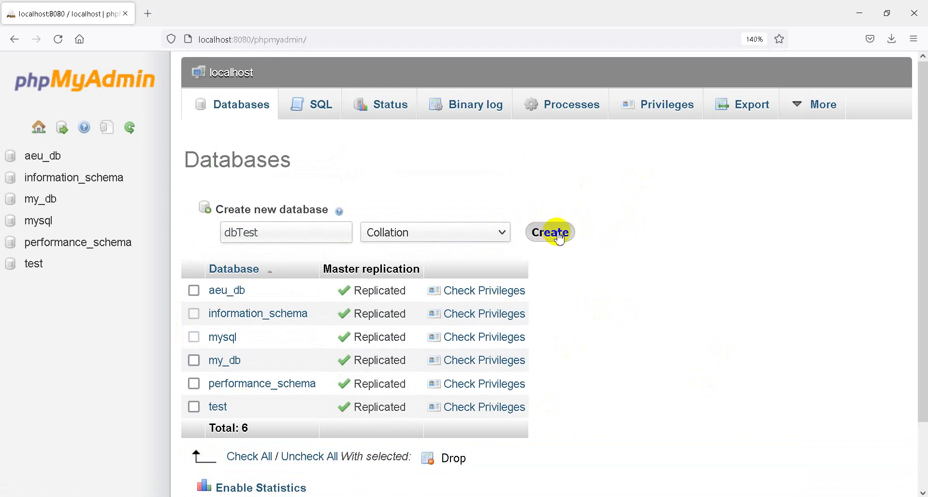
pyautogui.click(554, 236)
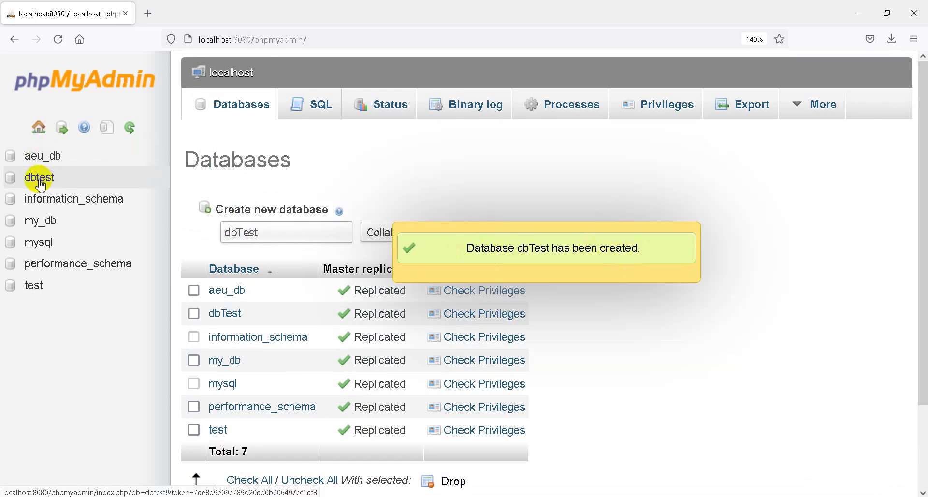
pyautogui.click(40, 182)
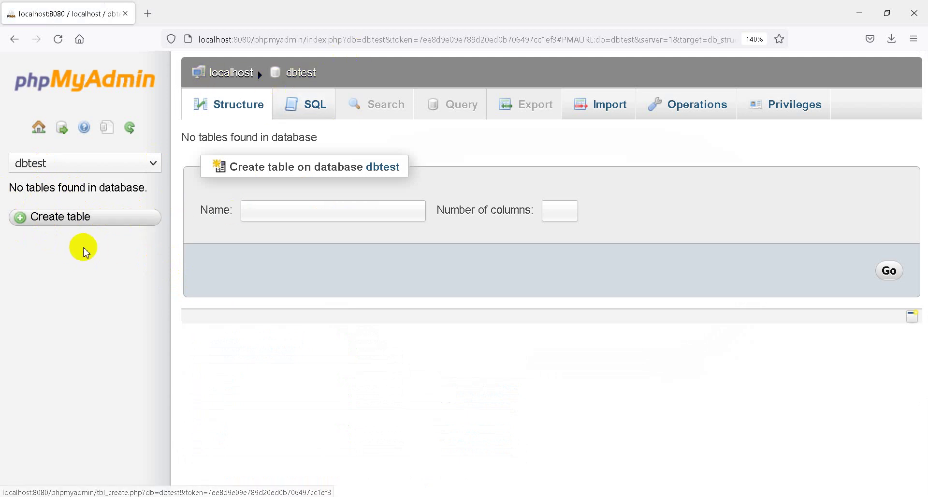
pyautogui.click(94, 223)
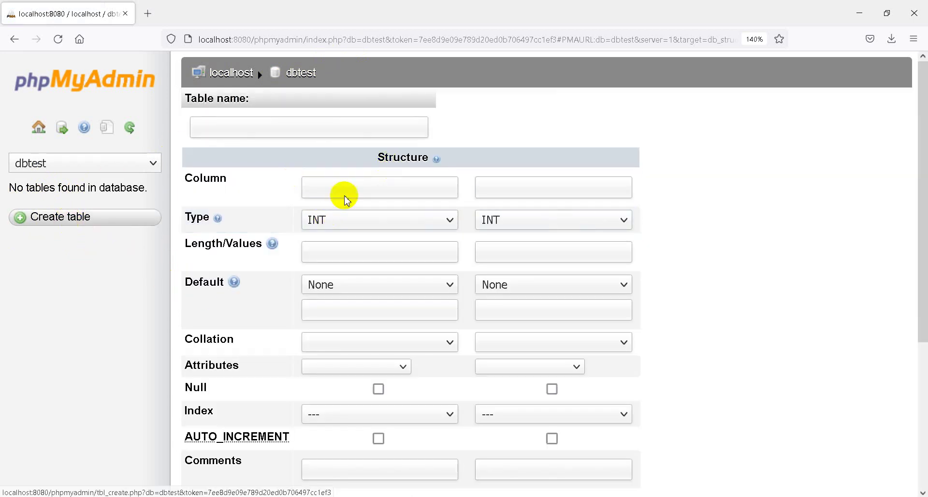
pyautogui.click(228, 121)
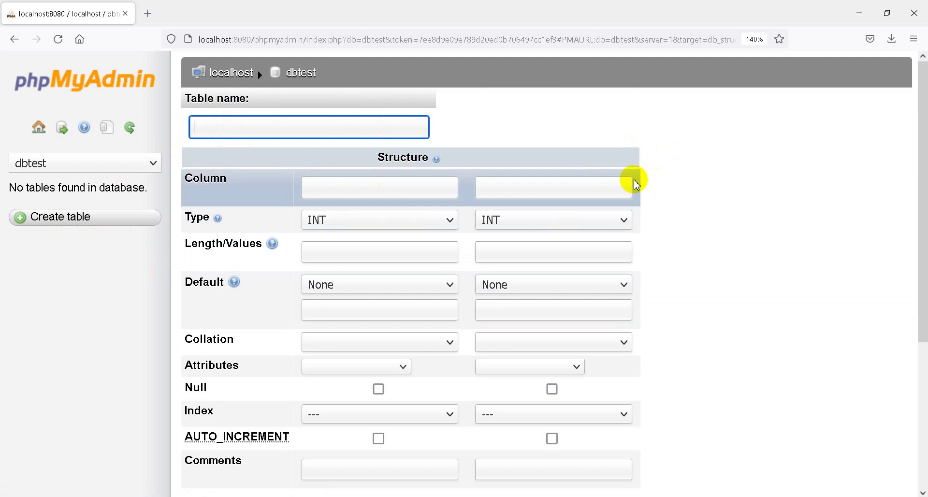
pyautogui.scroll(-4, 799, 186)
pyautogui.scroll(4, 734, 253)
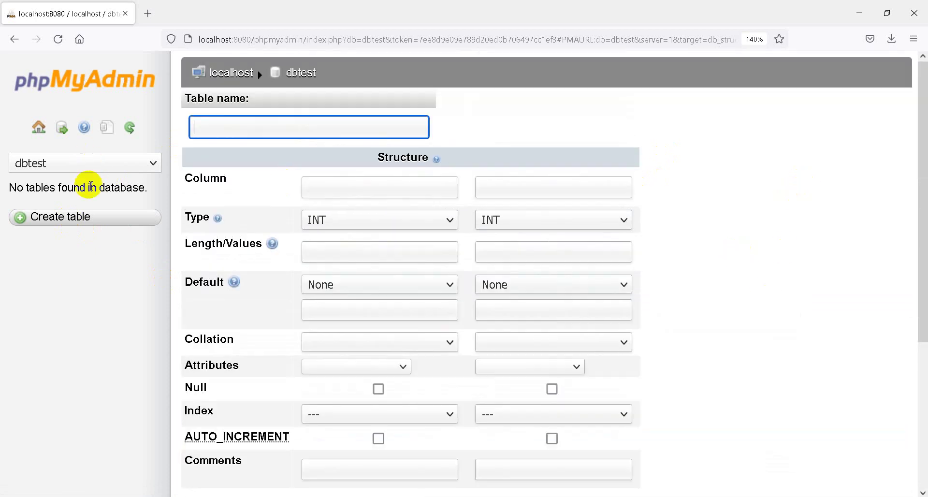
pyautogui.click(35, 163)
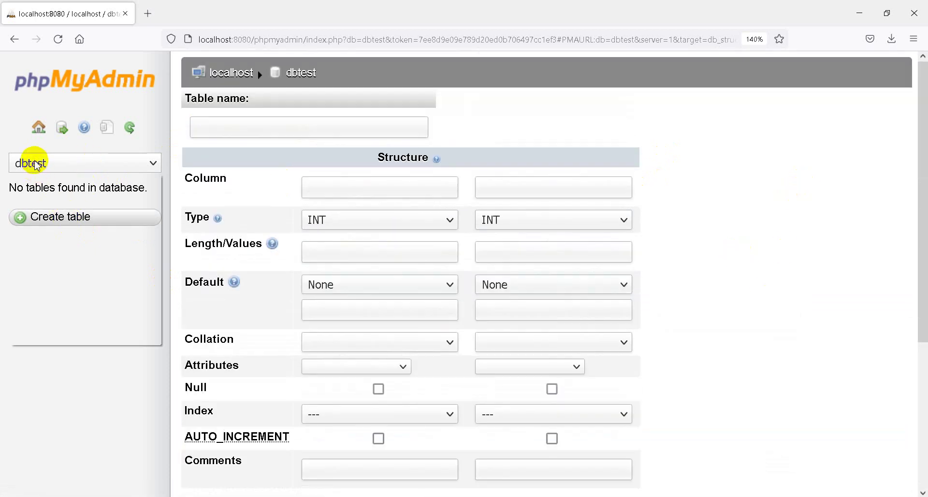
pyautogui.click(35, 228)
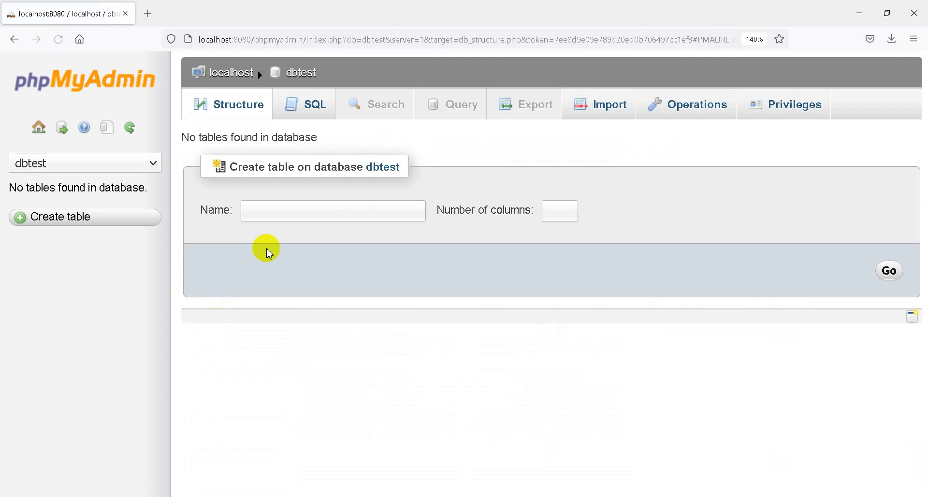
# Step: Start a new table named Person with 3 columns in the dbtest database
pyautogui.click(295, 208)
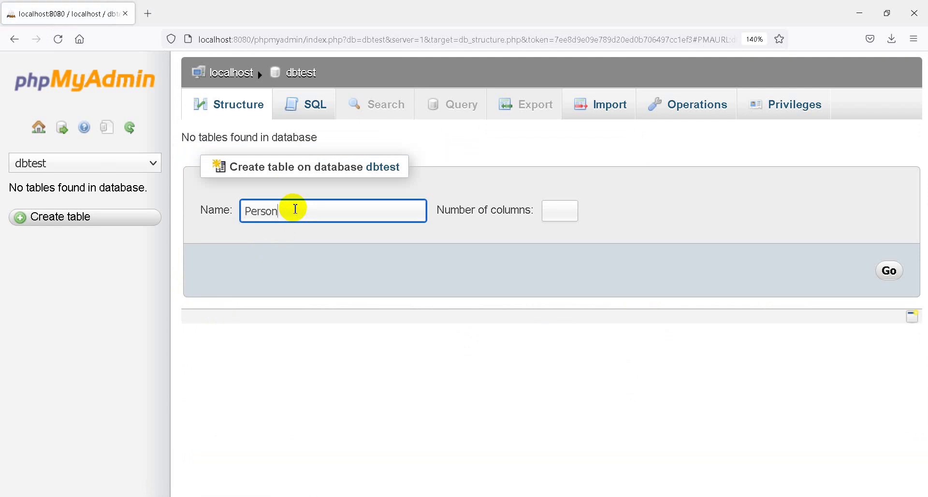
pyautogui.click(554, 209)
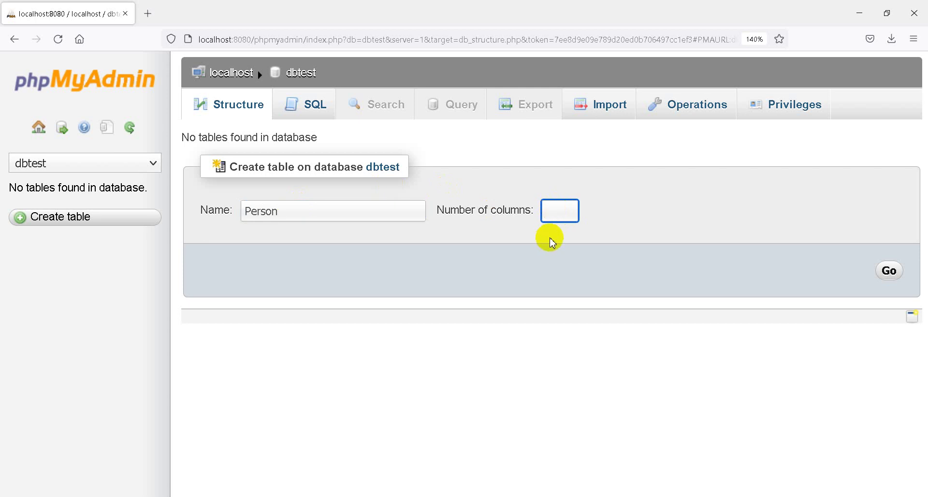
pyautogui.write('3')
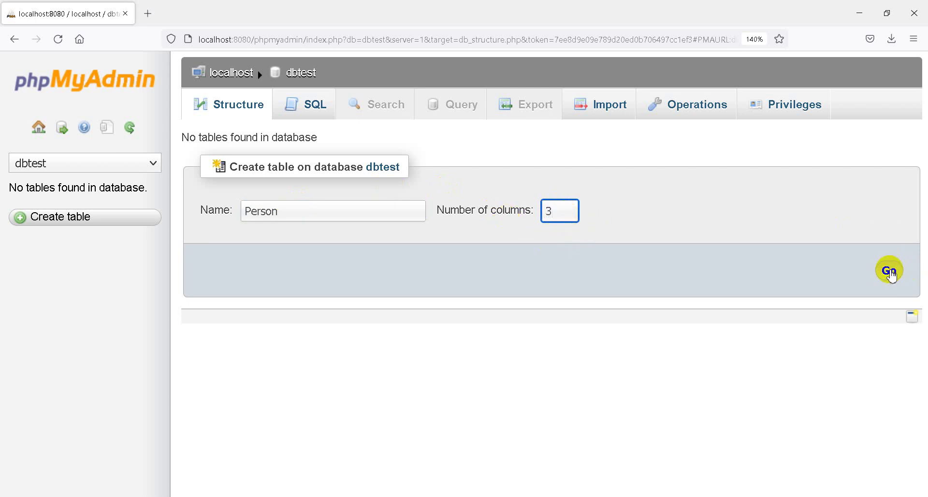
pyautogui.click(890, 273)
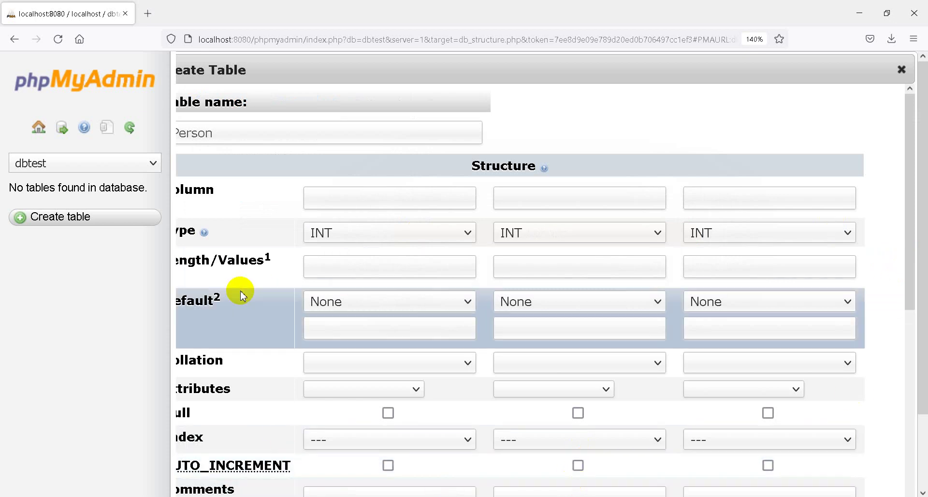
pyautogui.hotkey('ctrl', '-')
pyautogui.hotkey('ctrl', '-')
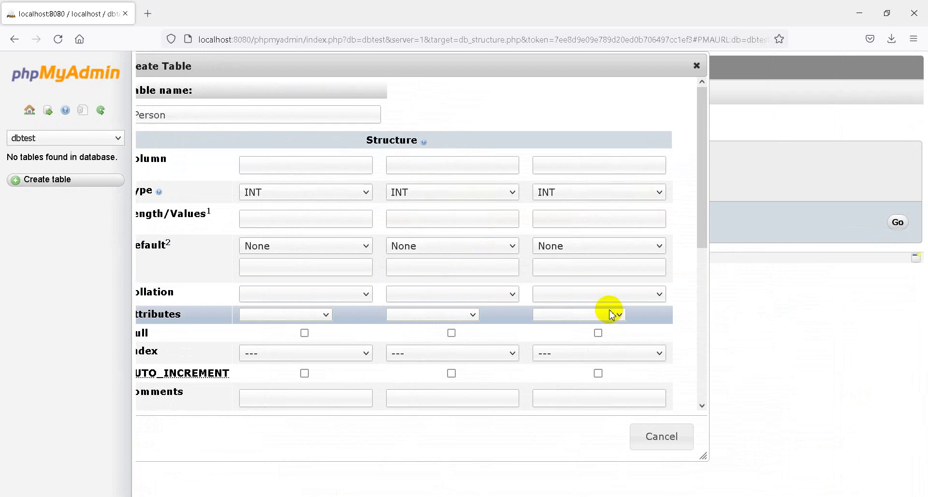
pyautogui.hotkey('ctrl', '-')
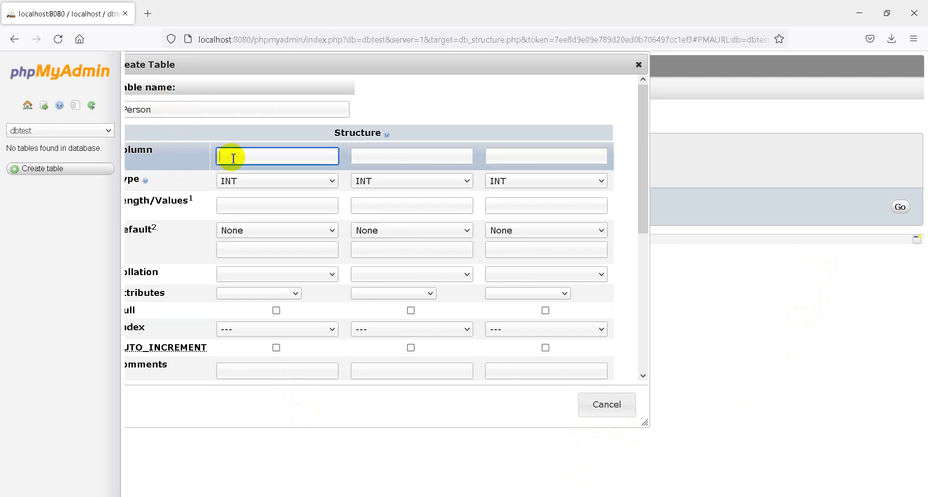
pyautogui.click(387, 155)
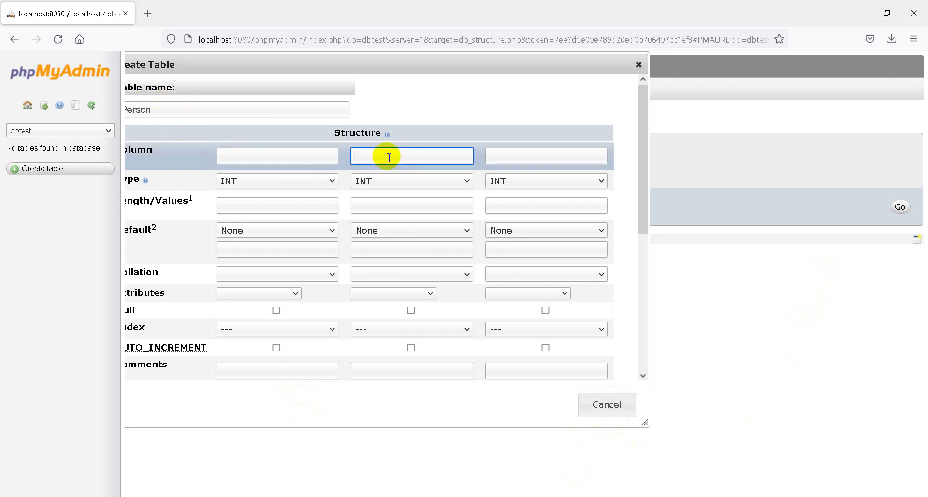
pyautogui.click(278, 156)
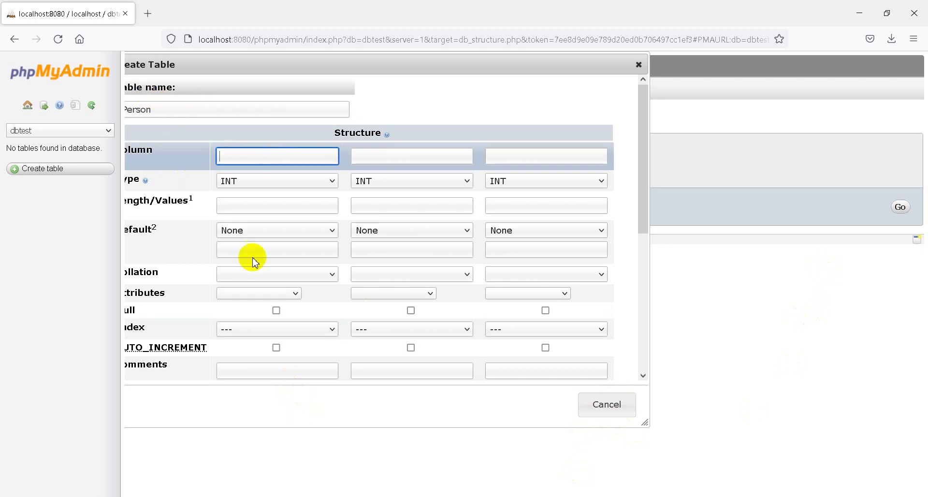
pyautogui.click(199, 478)
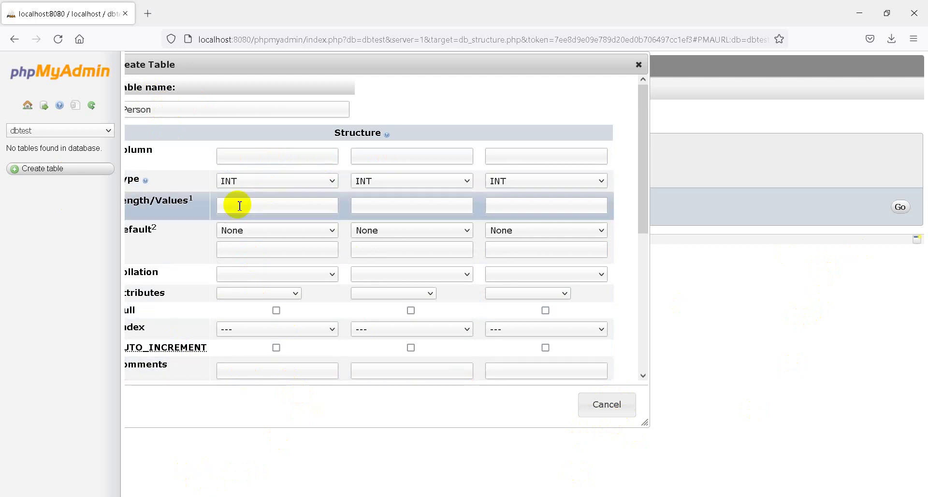
# Step: Reduce the page zoom to 80% and reload the dbtest database page, discarding the cut-off table form
pyautogui.hotkey('ctrl', '-')
pyautogui.hotkey('ctrl', '-')
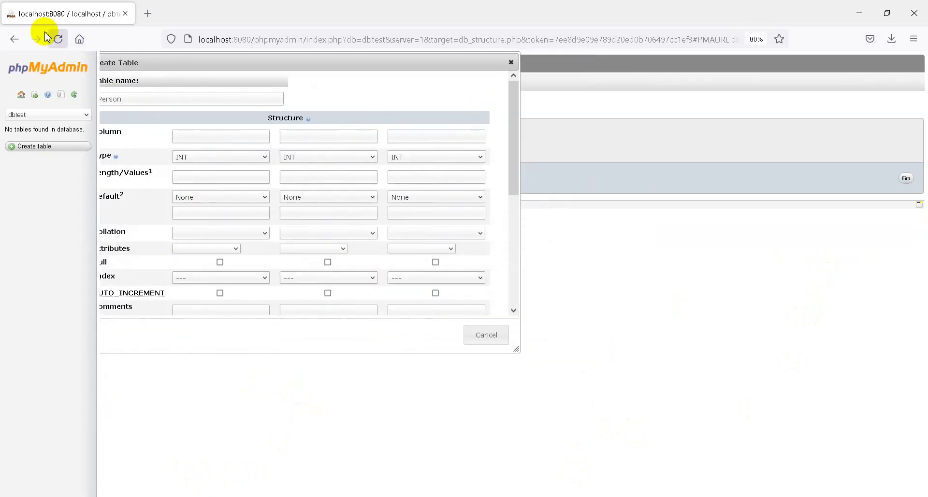
pyautogui.click(57, 40)
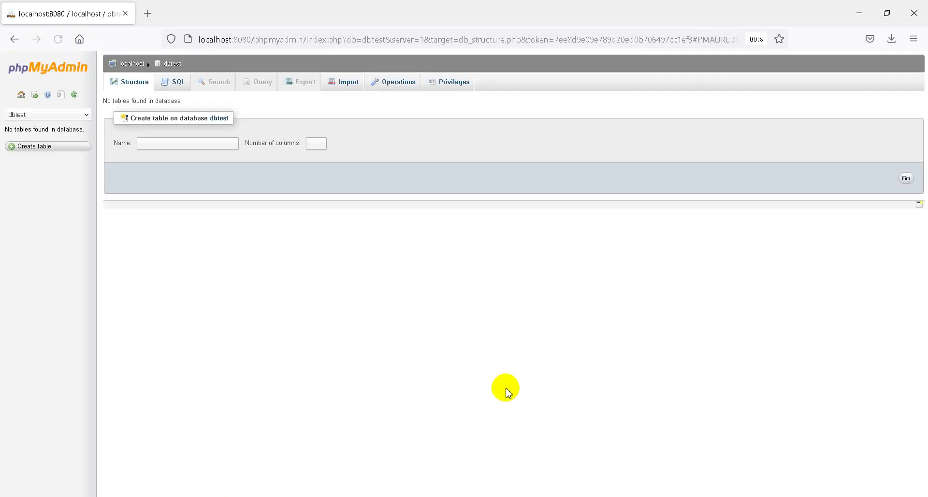
# Step: Start a new table named Person with 3 columns in the dbtest database again
pyautogui.click(190, 145)
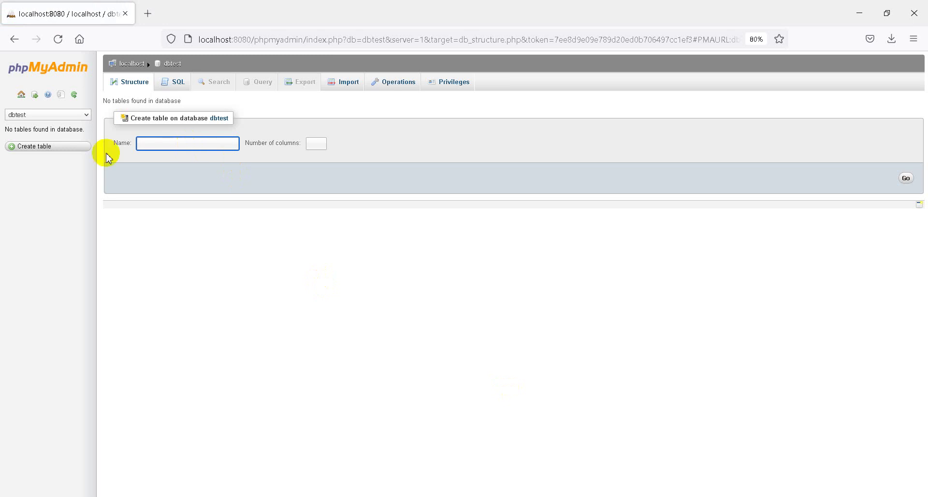
pyautogui.write('Pers')
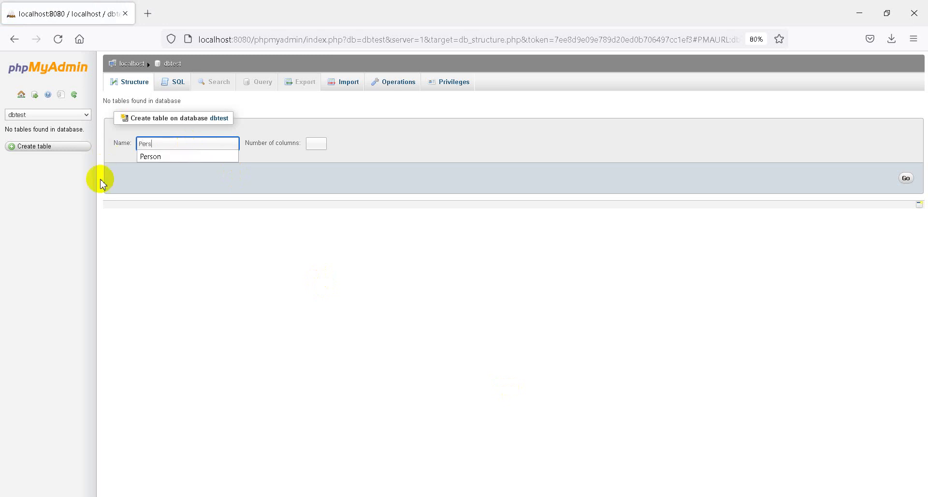
pyautogui.click(167, 156)
pyautogui.click(324, 145)
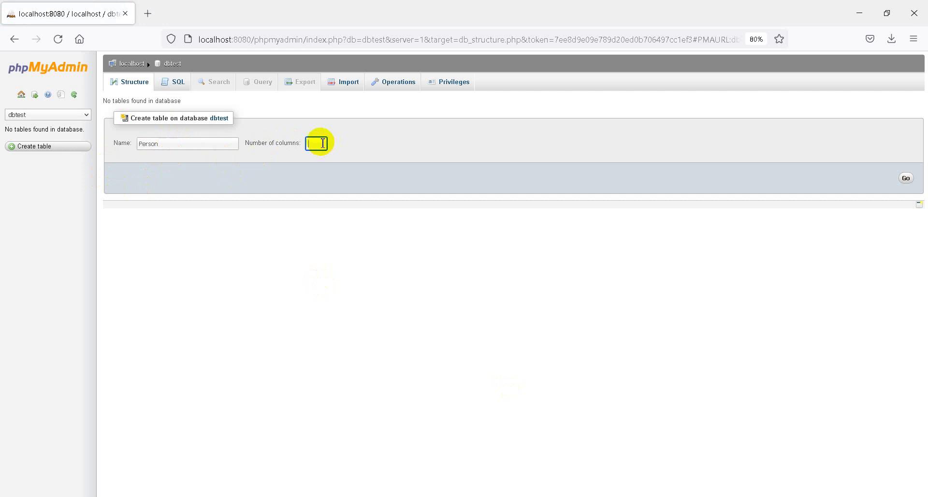
pyautogui.write('3')
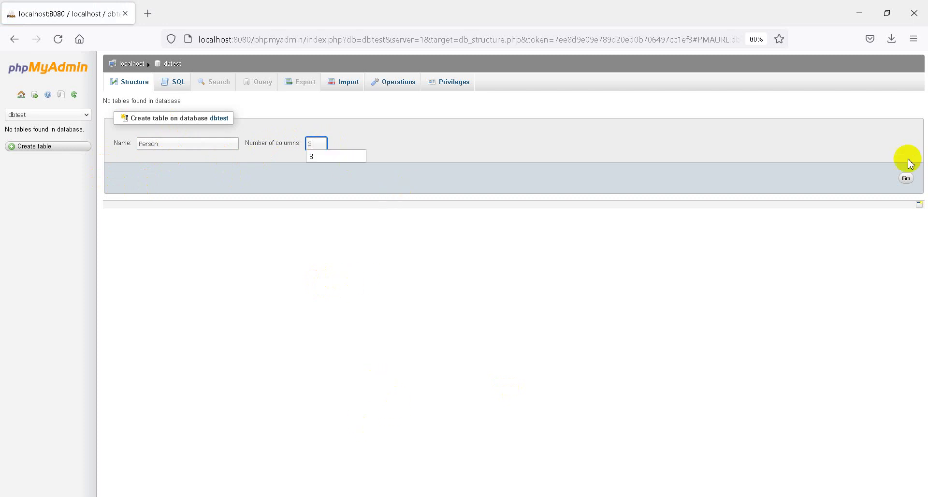
pyautogui.click(906, 179)
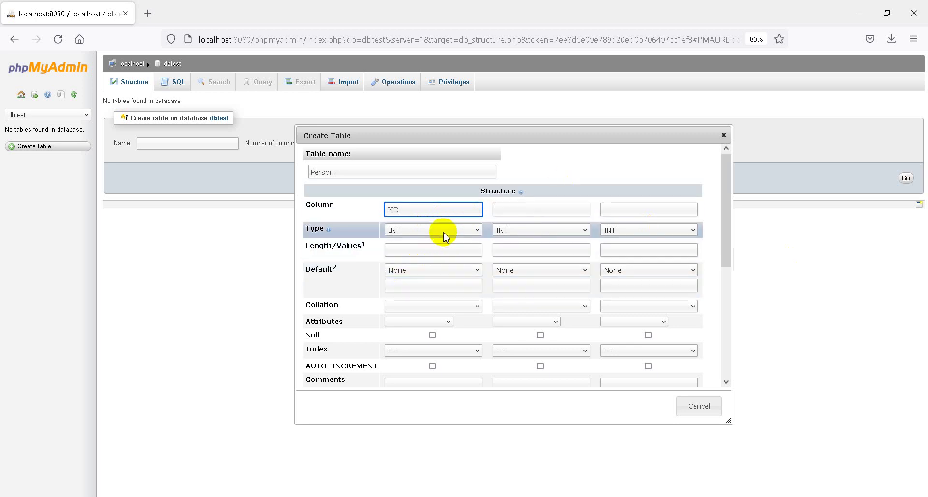
# Step: Define the first column as PID with type INT and default None, and enable Null and AUTO_INCREMENT for it
pyautogui.click(443, 270)
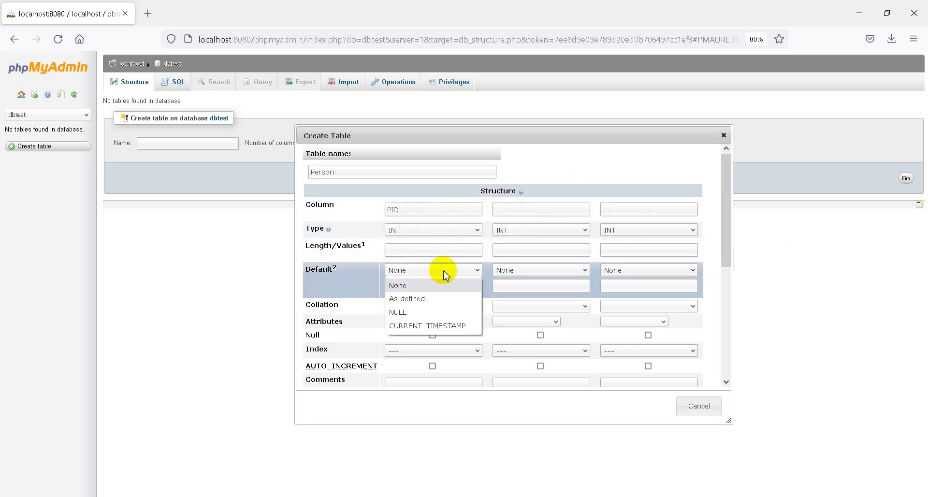
pyautogui.click(425, 286)
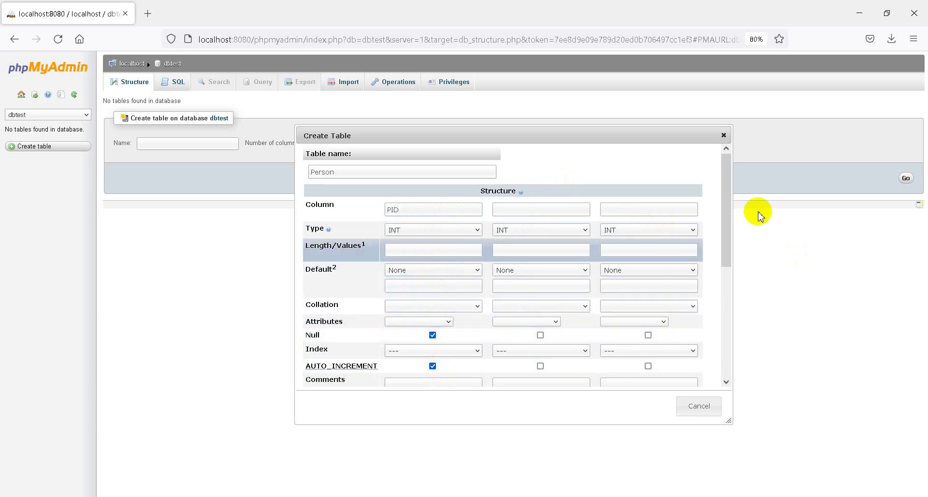
pyautogui.moveTo(730, 217); pyautogui.dragTo(737, 155)
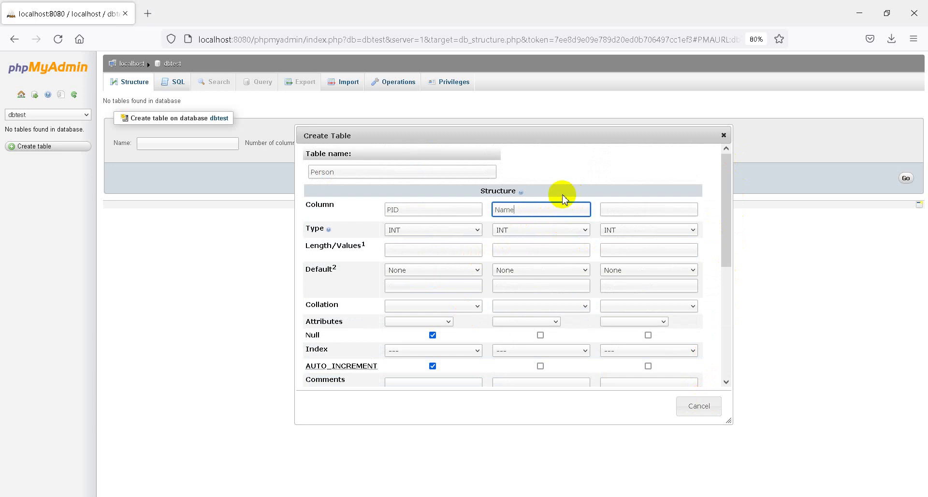
# Step: Define the second column as Name with type VARCHAR, length 50 and default NULL
pyautogui.click(544, 230)
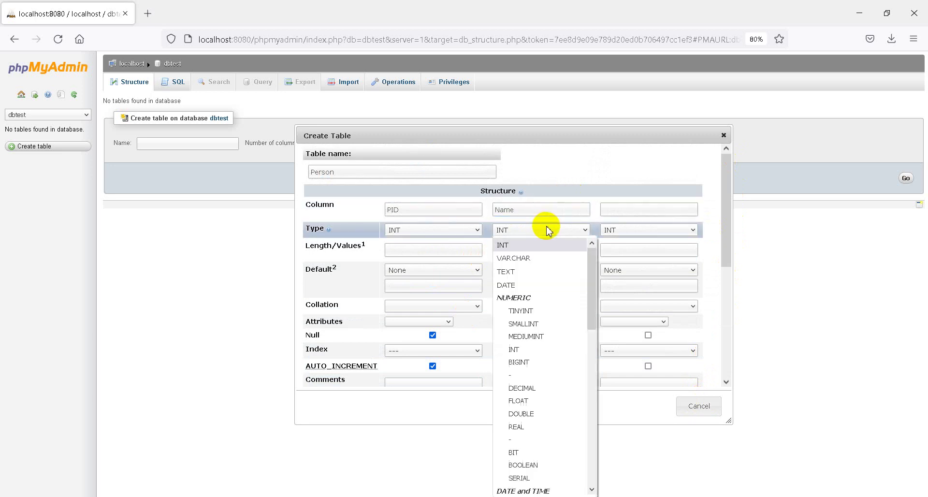
pyautogui.click(532, 260)
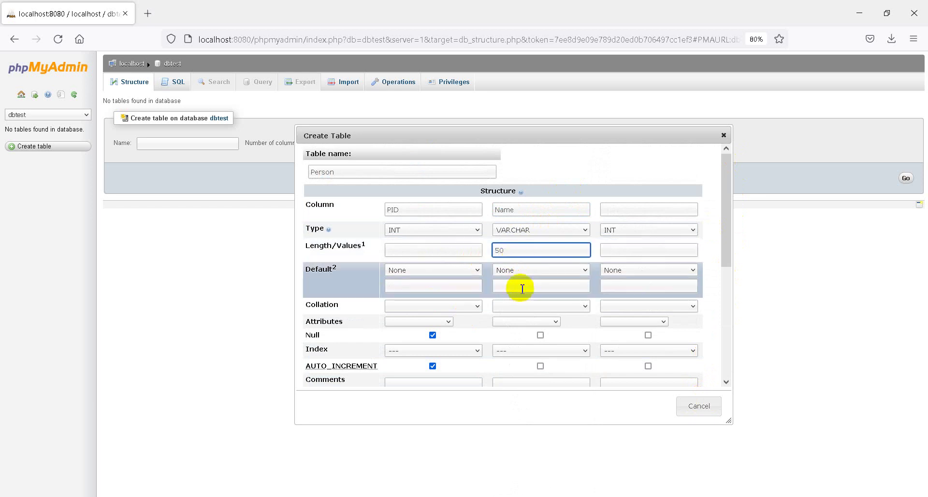
pyautogui.click(524, 269)
pyautogui.click(527, 269)
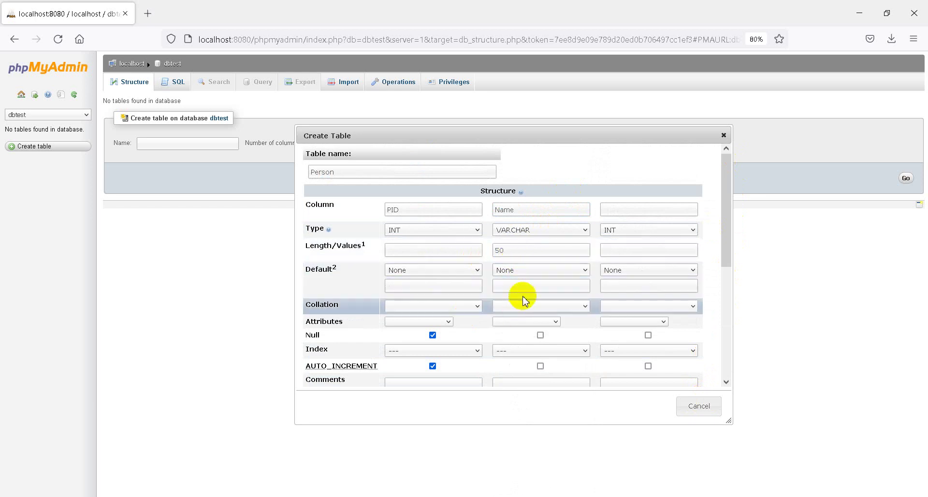
pyautogui.click(532, 251)
pyautogui.click(530, 270)
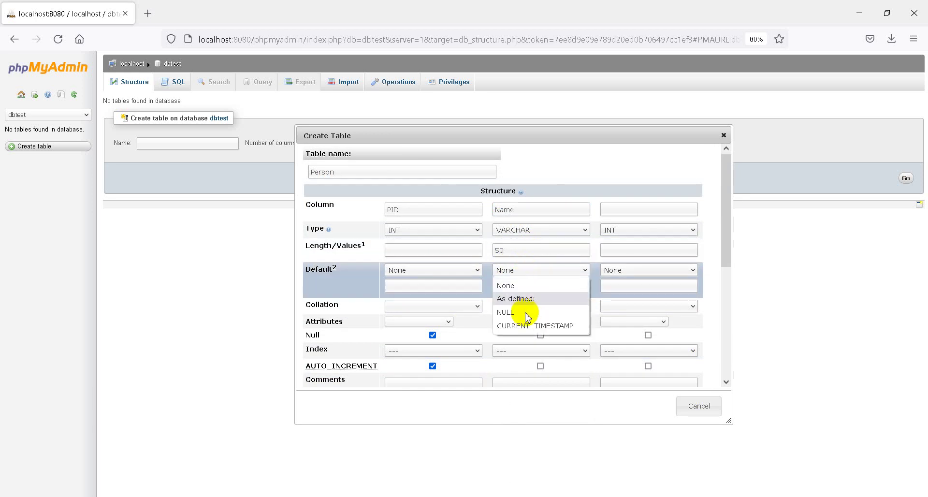
pyautogui.click(526, 318)
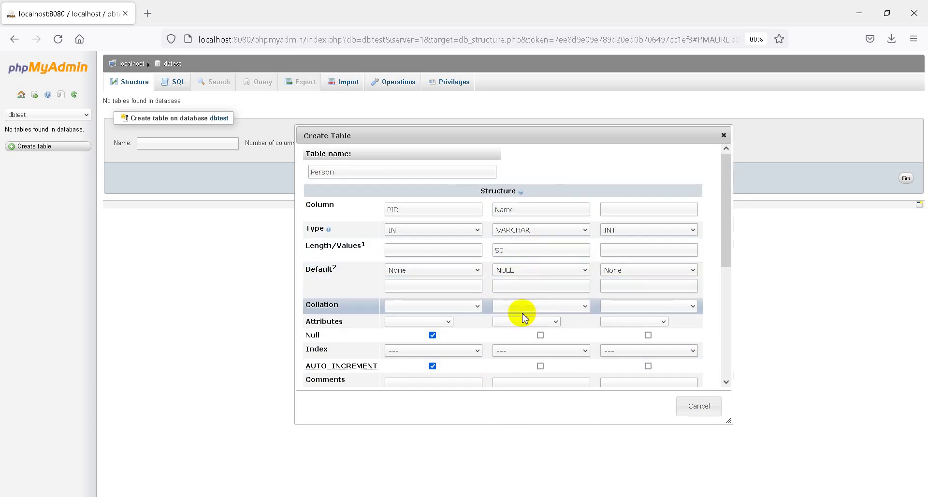
# Step: Define the third column as Sex with type VARCHAR, length 10 and default NULL
pyautogui.click(620, 208)
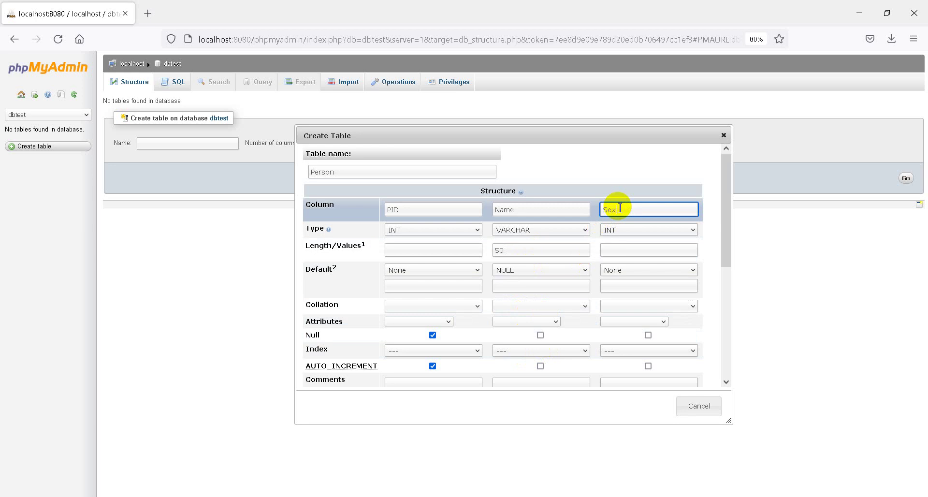
pyautogui.click(670, 230)
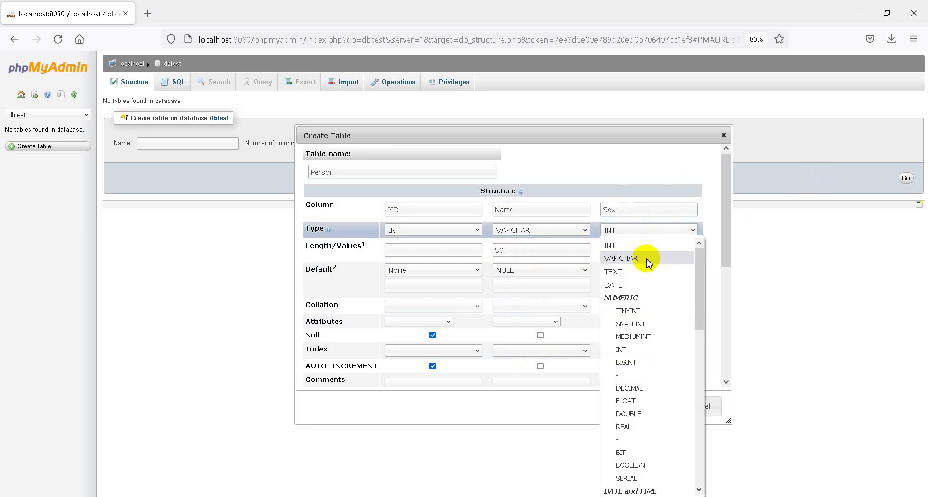
pyautogui.click(648, 262)
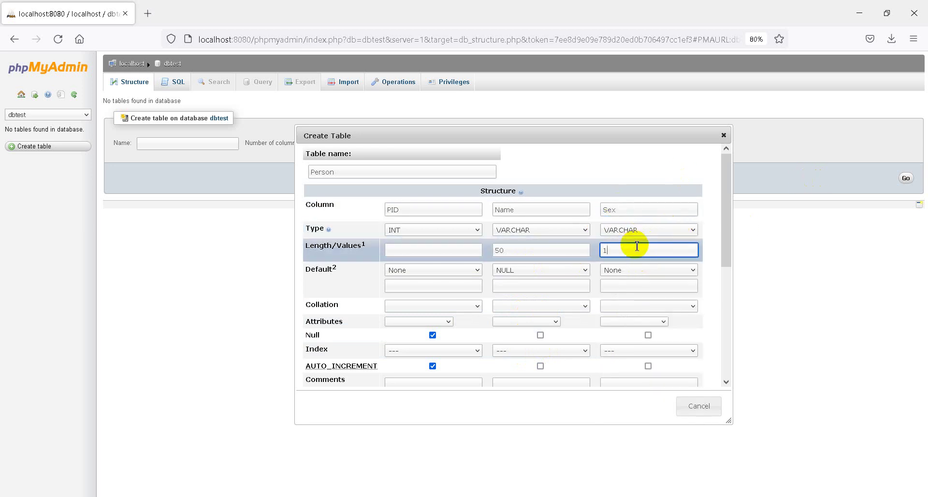
pyautogui.click(642, 271)
pyautogui.click(636, 310)
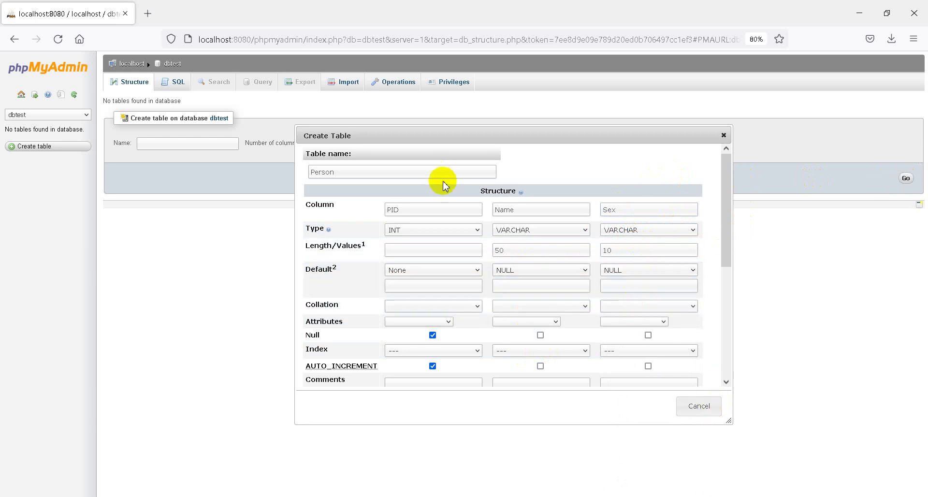
# Step: Add 1 extra column to the Person table definition and try to save the table
pyautogui.scroll(-5, 572, 321)
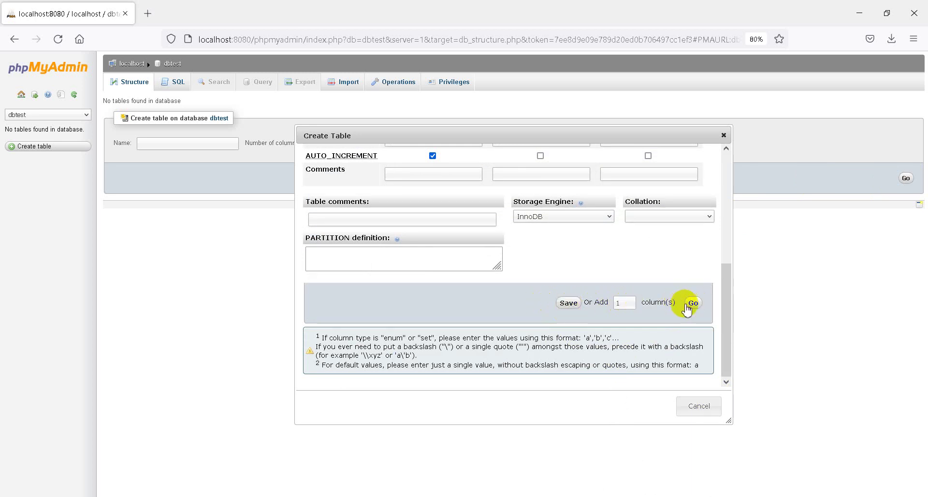
pyautogui.click(693, 303)
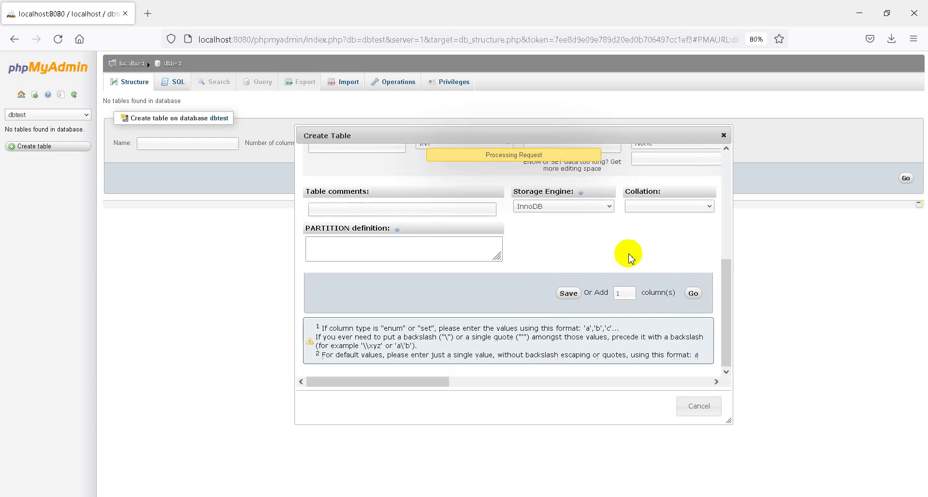
pyautogui.scroll(5, 634, 268)
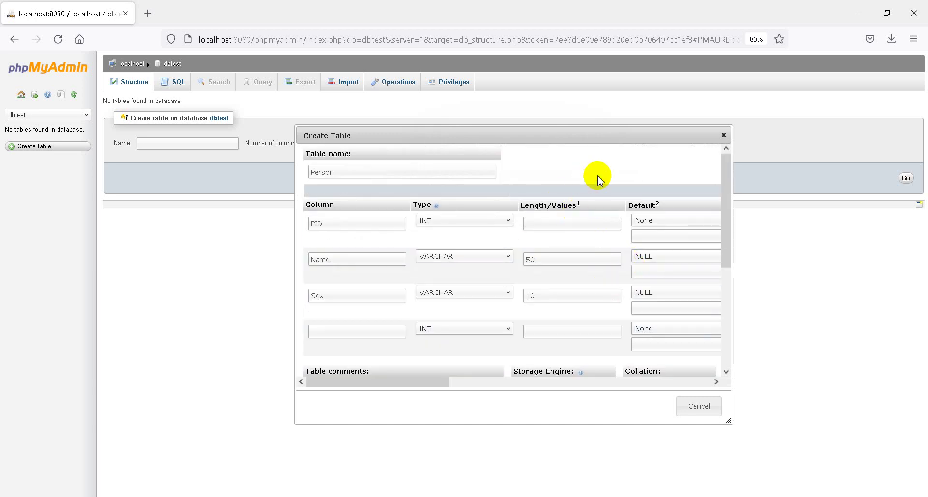
pyautogui.scroll(-5, 597, 182)
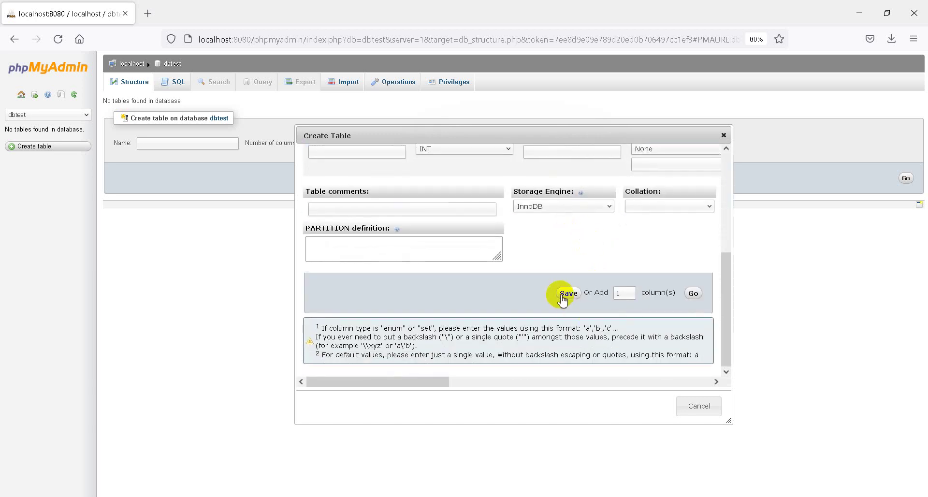
pyautogui.click(568, 293)
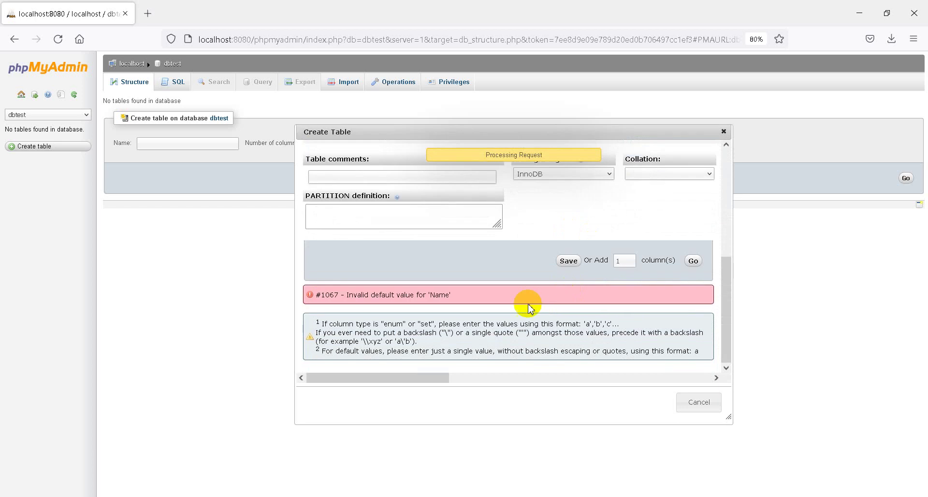
# Step: Allow Null for the Name and Sex columns and clear the Null option for the PID column
pyautogui.scroll(5, 599, 256)
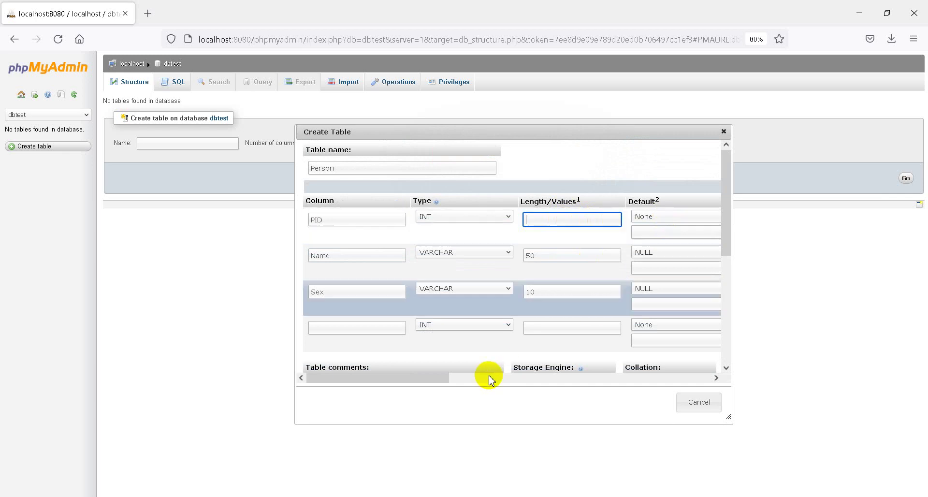
pyautogui.click(676, 220)
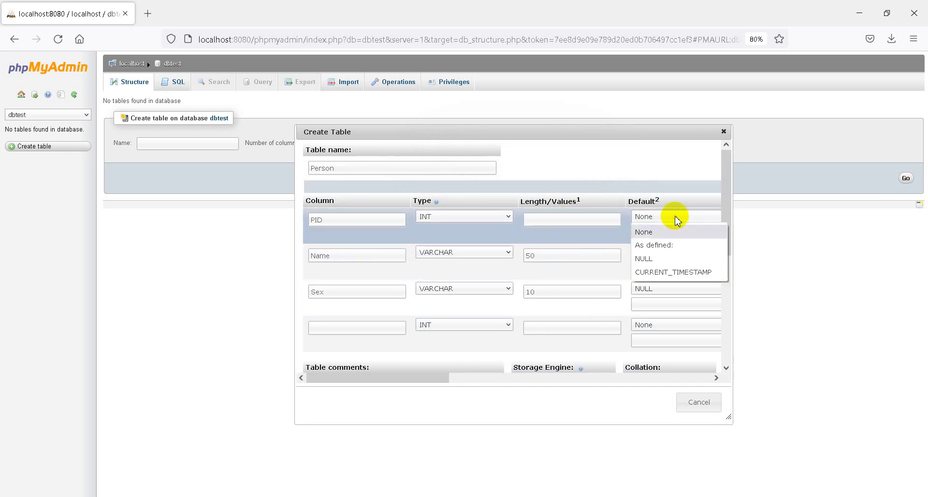
pyautogui.click(541, 218)
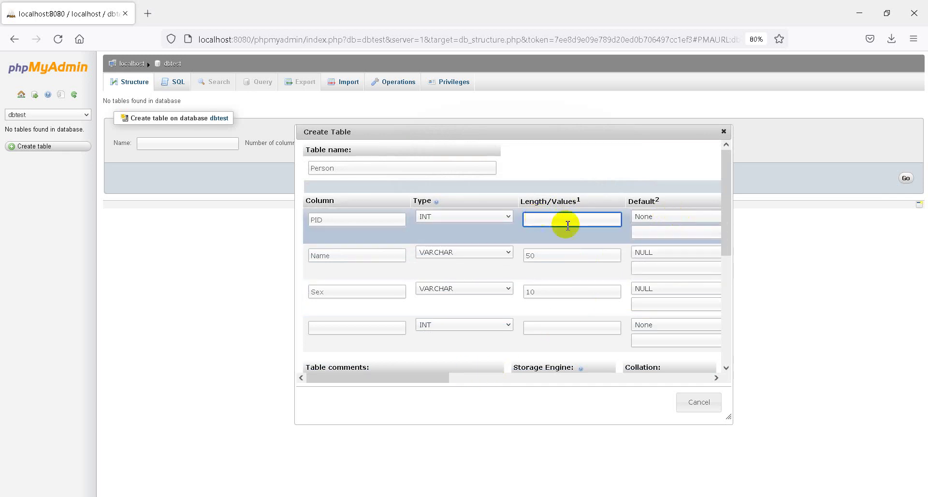
pyautogui.scroll(-5, 505, 314)
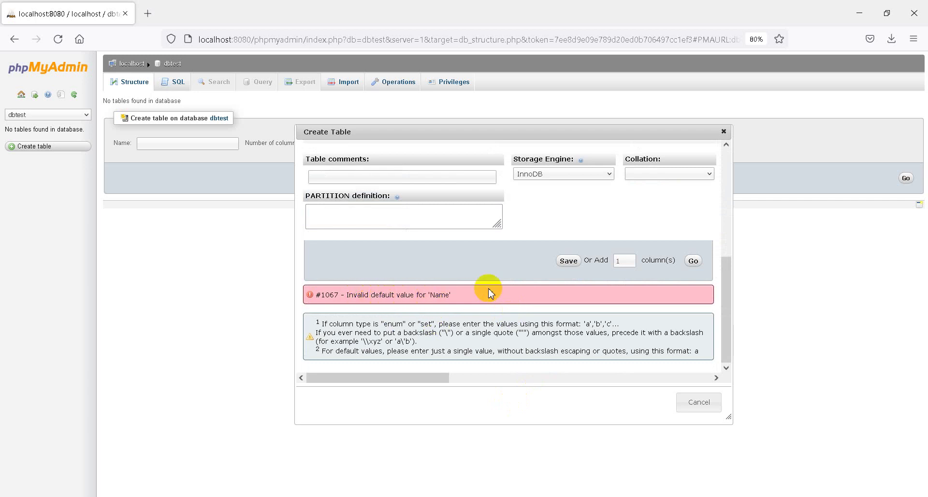
pyautogui.scroll(5, 551, 222)
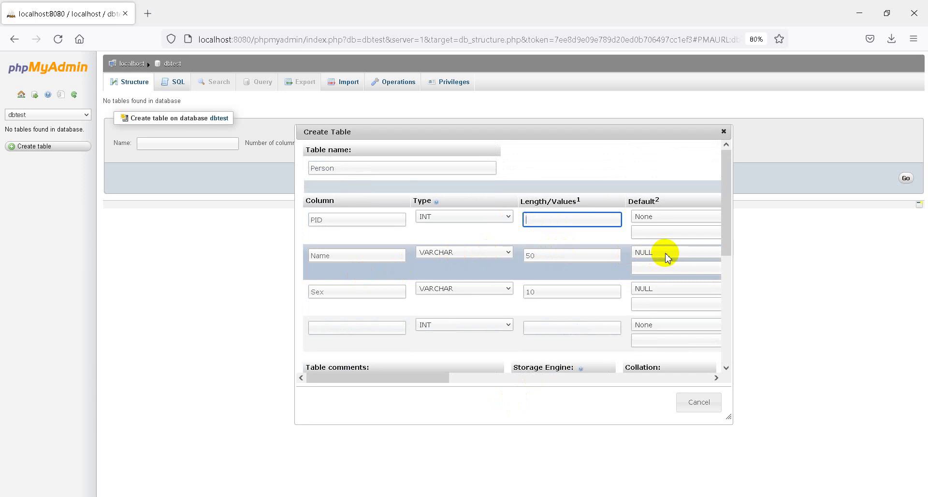
pyautogui.click(568, 254)
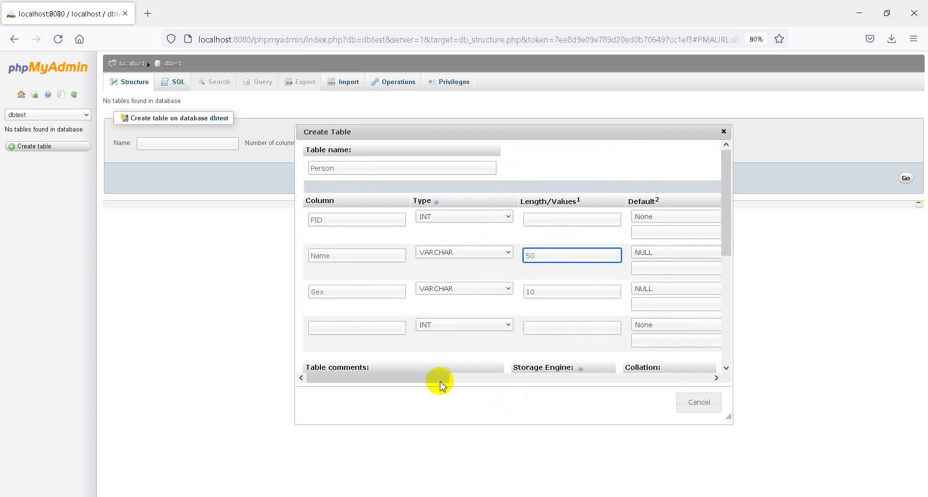
pyautogui.moveTo(440, 385); pyautogui.dragTo(492, 381)
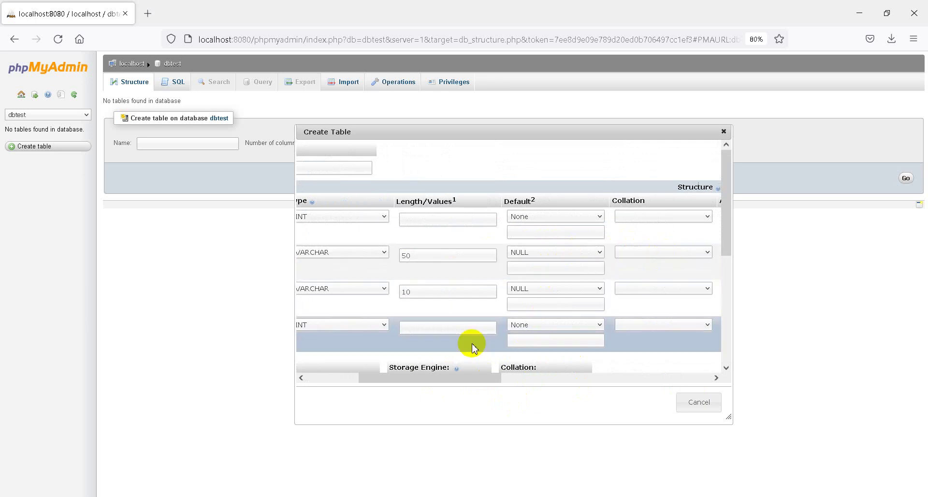
pyautogui.moveTo(390, 382); pyautogui.dragTo(544, 382)
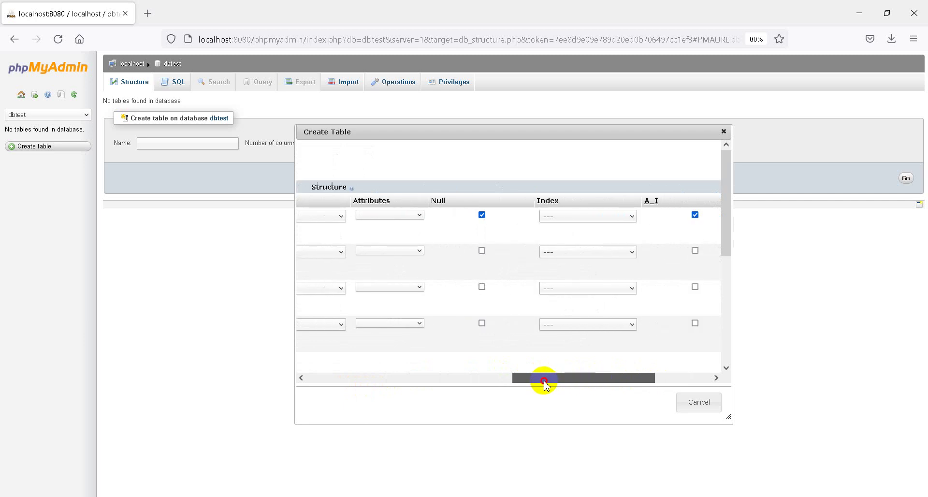
pyautogui.click(482, 250)
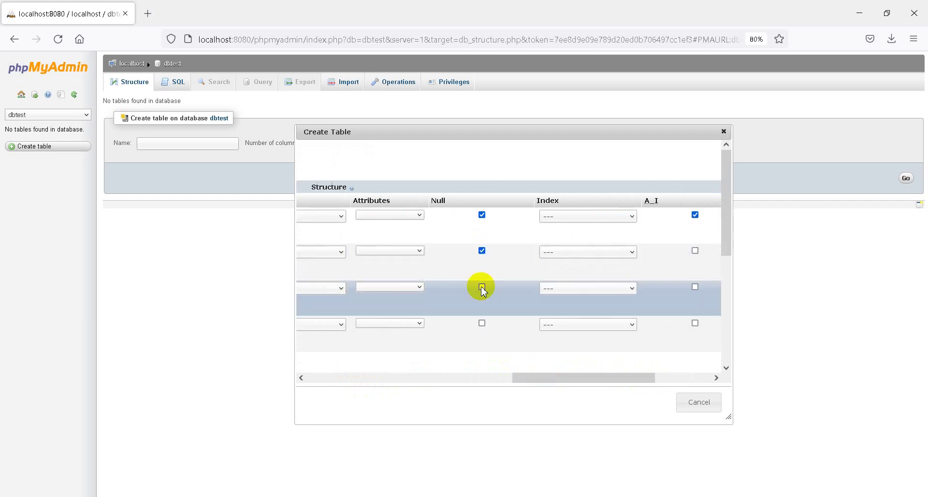
pyautogui.click(482, 287)
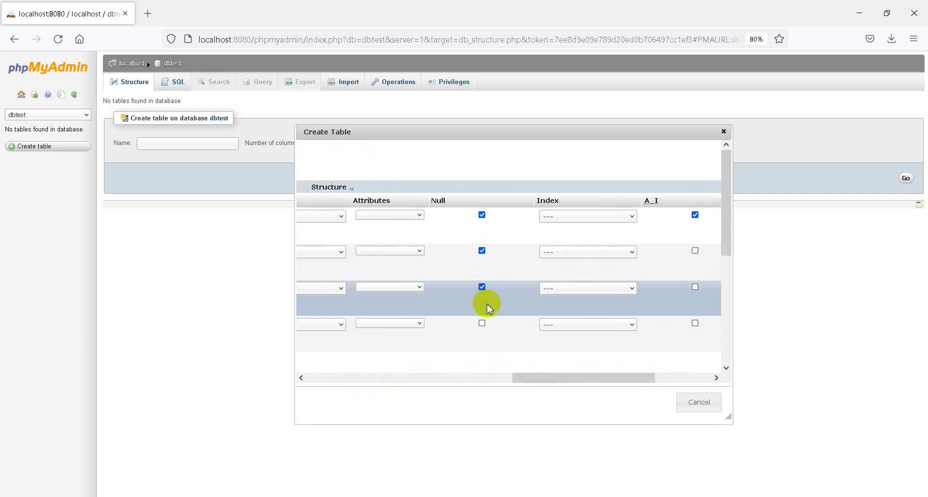
pyautogui.click(482, 214)
pyautogui.moveTo(638, 377); pyautogui.dragTo(390, 379)
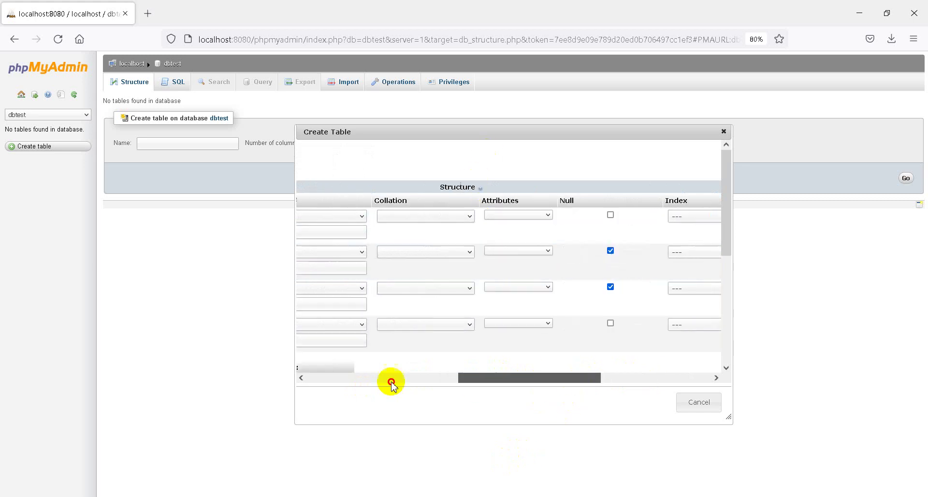
# Step: Add 1 more column to the Person table definition, then cancel creating the table
pyautogui.scroll(-5, 692, 253)
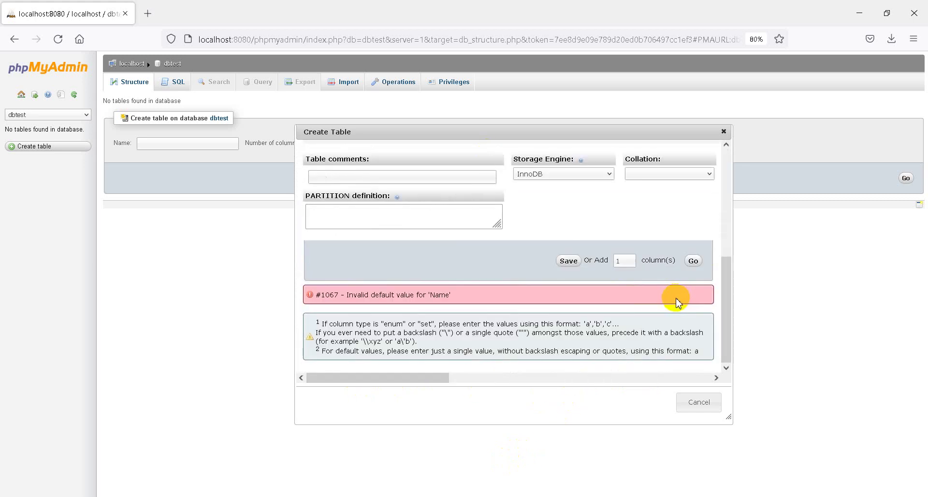
pyautogui.click(694, 264)
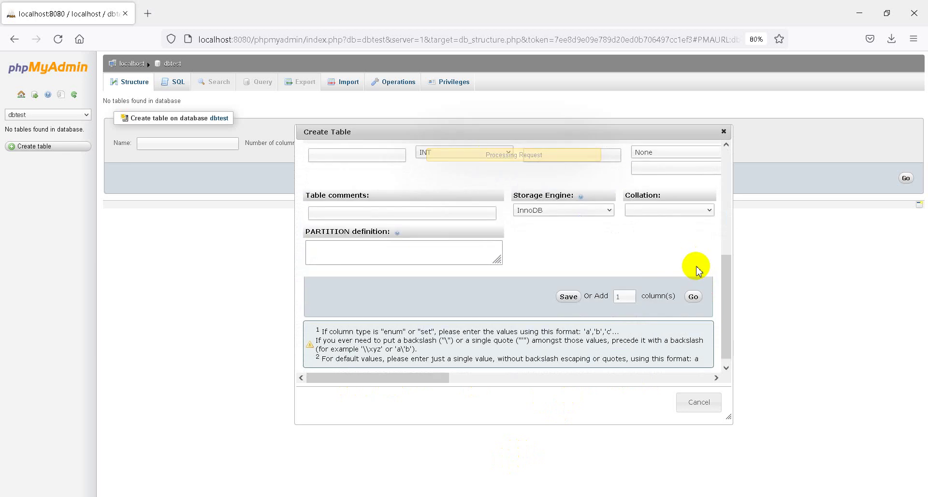
pyautogui.click(569, 289)
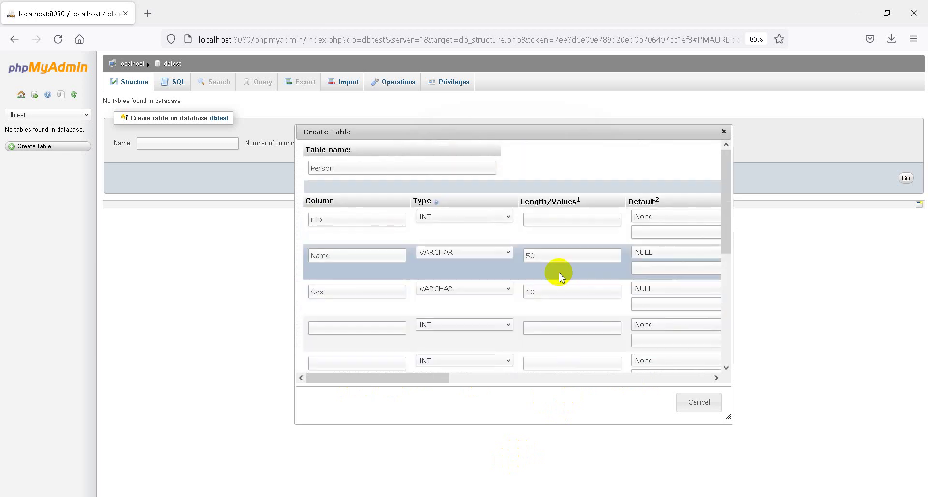
pyautogui.scroll(-10, 586, 271)
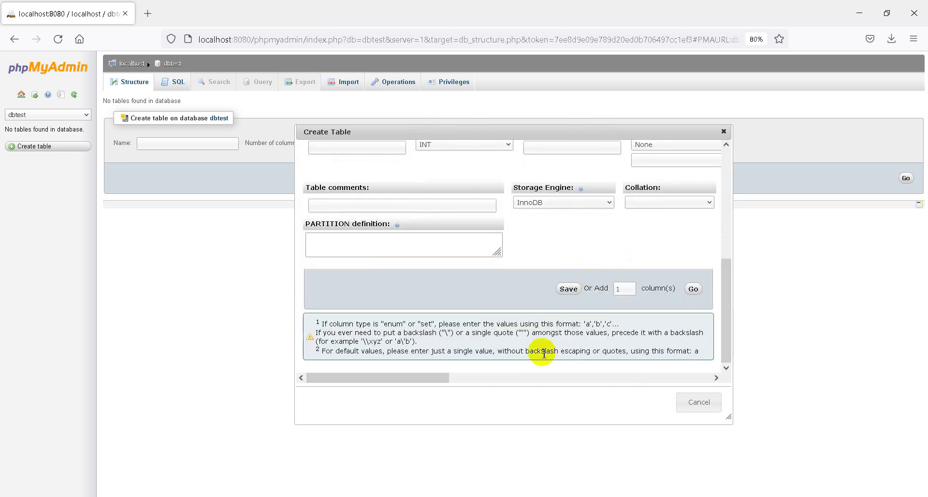
pyautogui.click(692, 404)
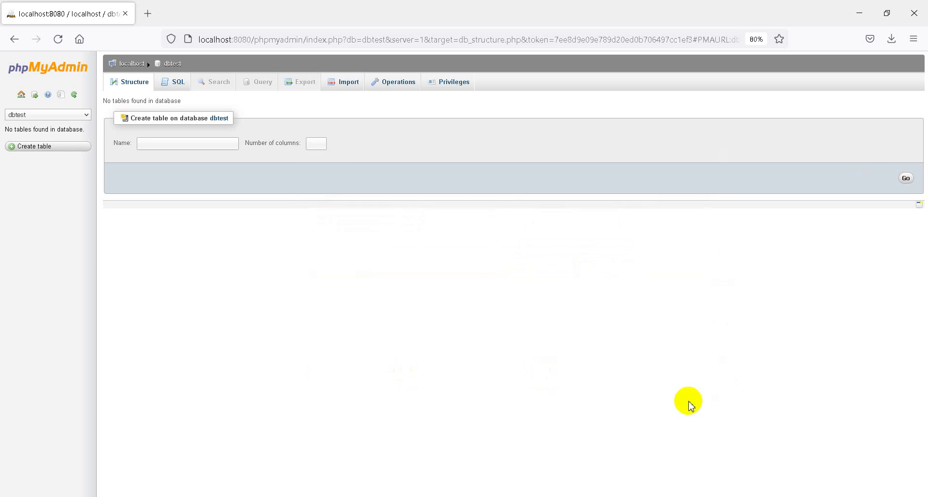
# Step: Reload the dbtest structure page and start a new table named Person with 3 columns
pyautogui.click(53, 39)
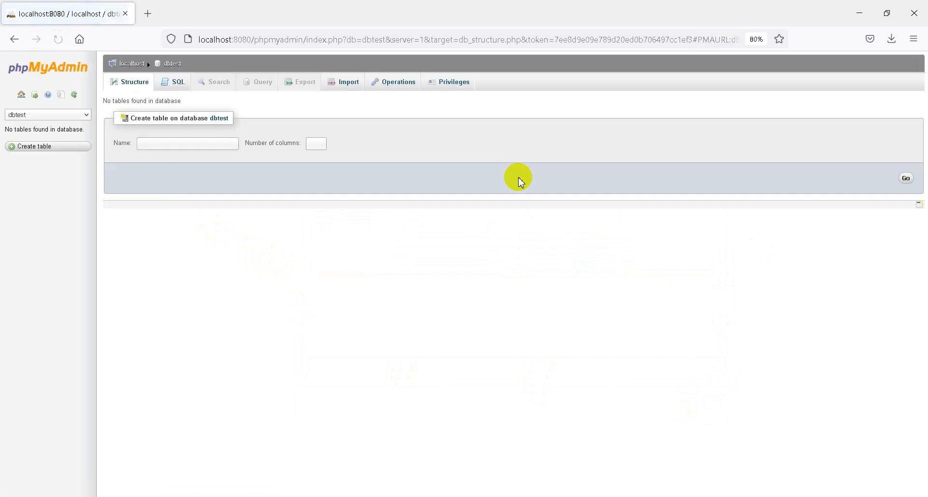
pyautogui.click(172, 144)
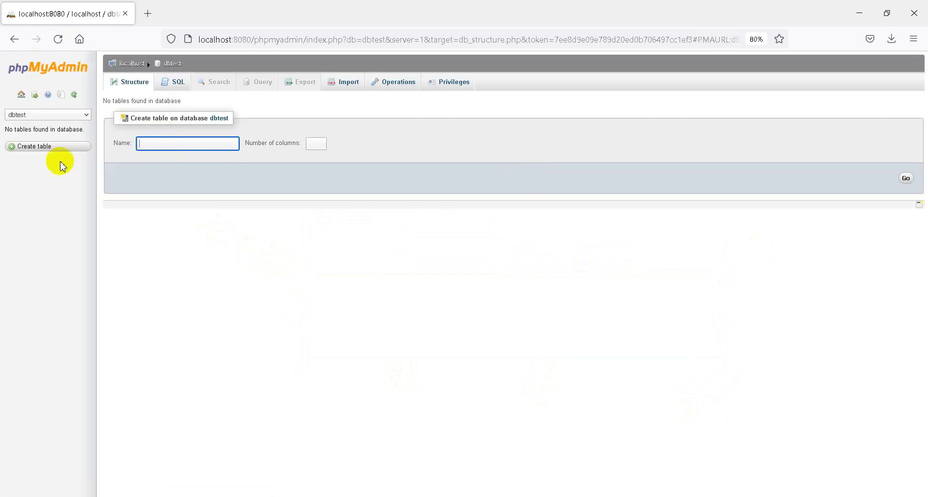
pyautogui.click(307, 142)
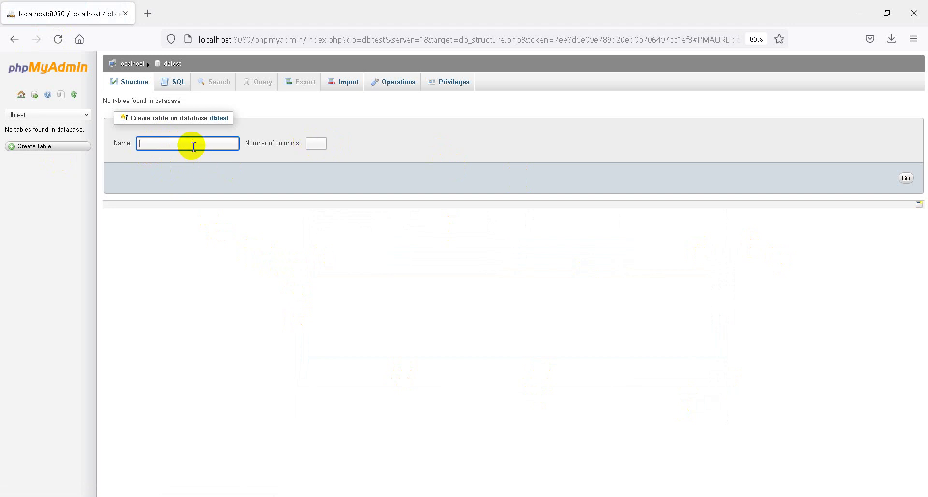
pyautogui.write('Per')
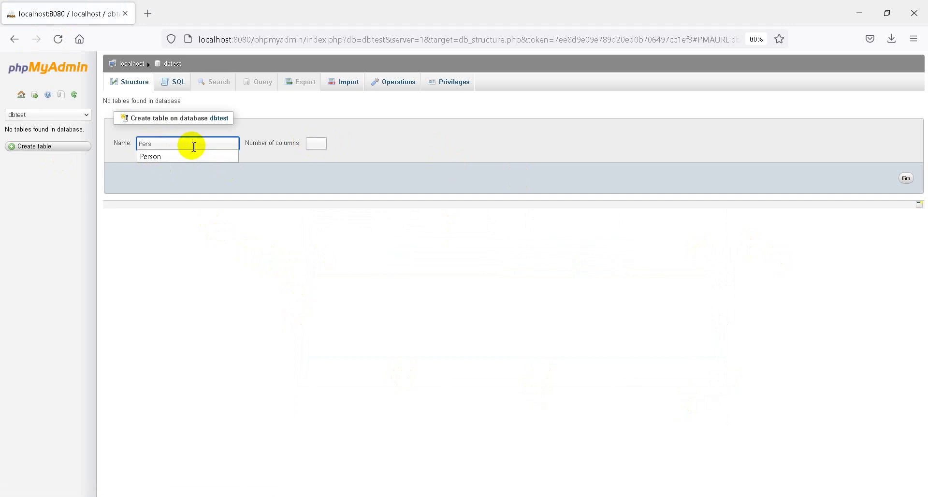
pyautogui.write('s')
pyautogui.press('Down')
pyautogui.press('Return')
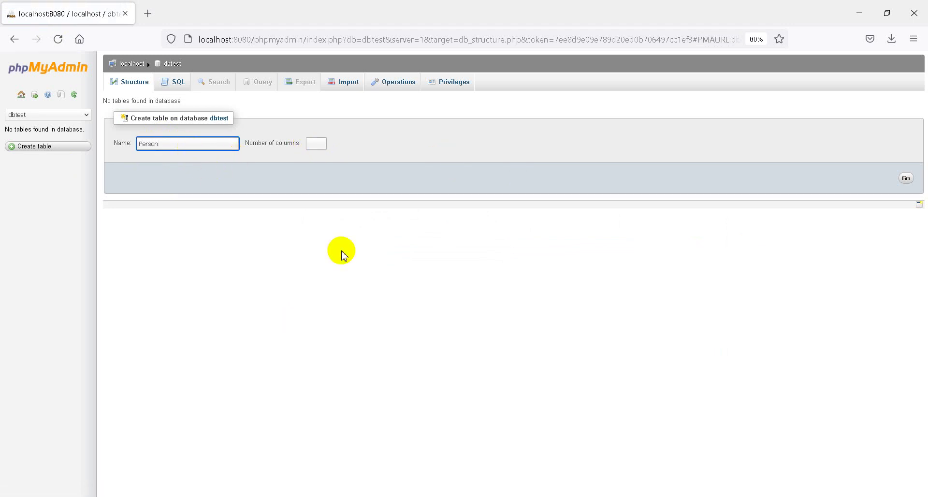
pyautogui.write('1')
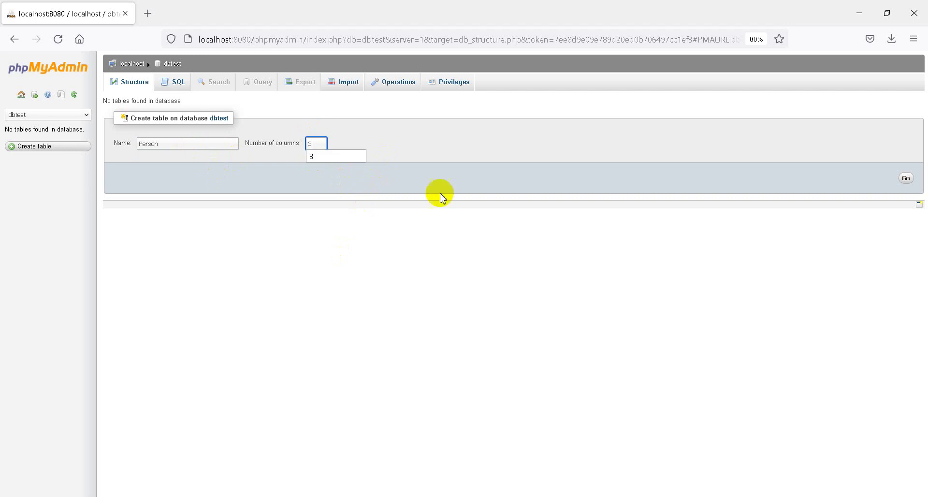
pyautogui.click(905, 179)
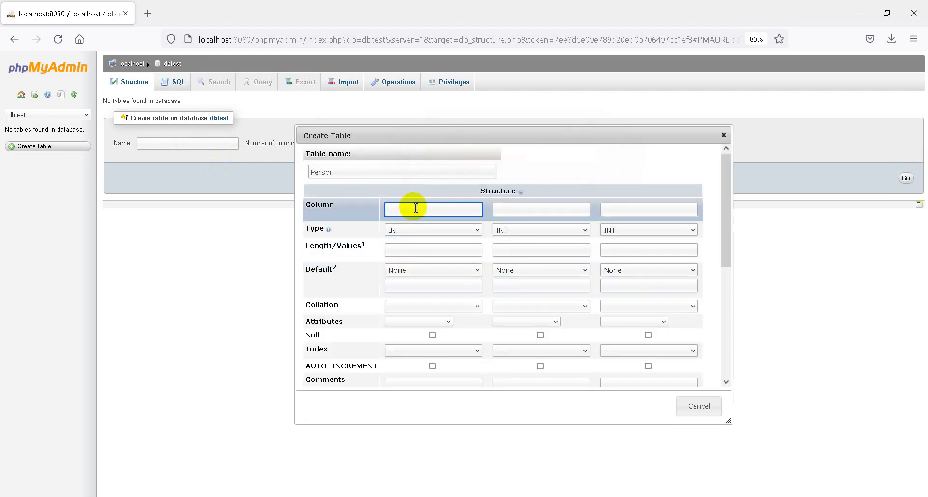
# Step: Name the first column ID, keeping type INT with no length, and enable AUTO_INCREMENT for it
pyautogui.click(414, 250)
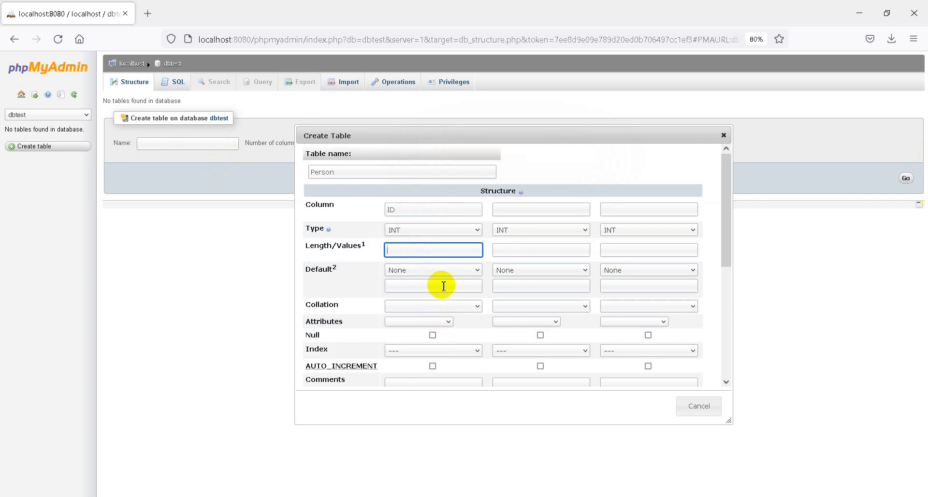
pyautogui.scroll(-4, 442, 290)
pyautogui.click(433, 261)
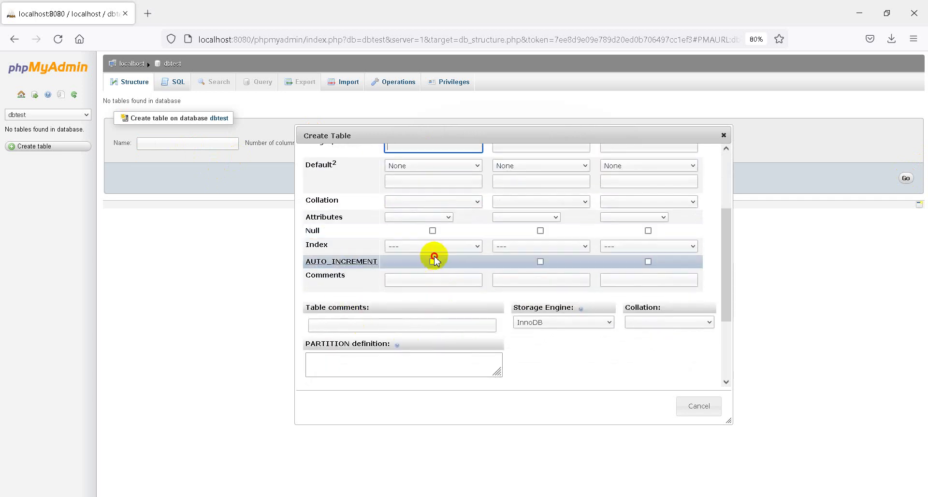
pyautogui.scroll(4, 542, 250)
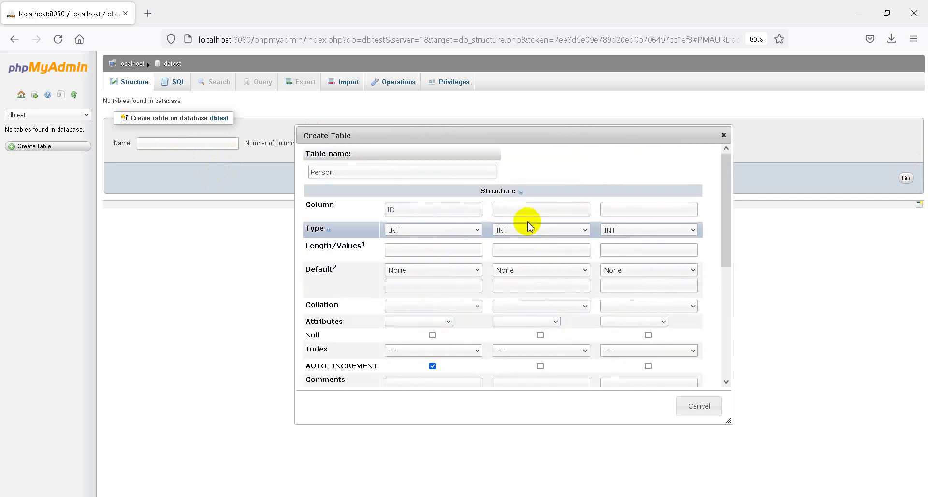
# Step: Define the second column as Name with type VARCHAR, length 50 and default NULL
pyautogui.write('Nam')
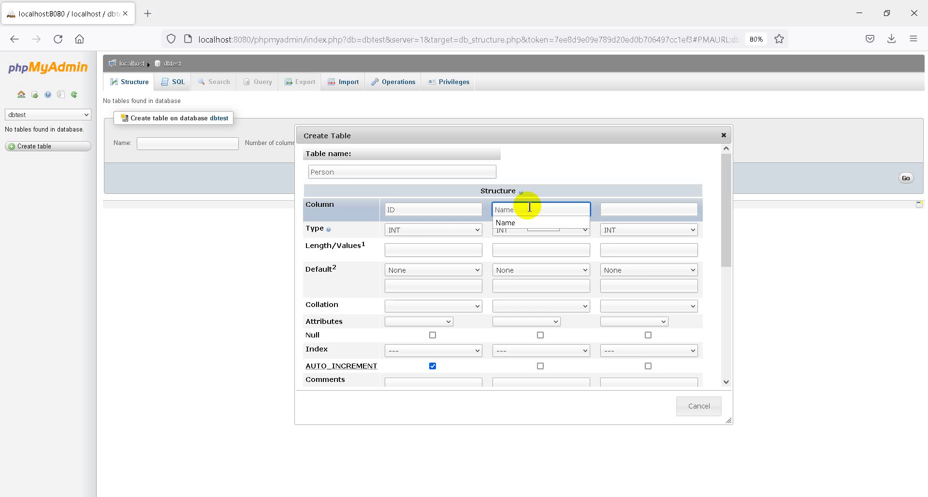
pyautogui.write('e')
pyautogui.click(524, 230)
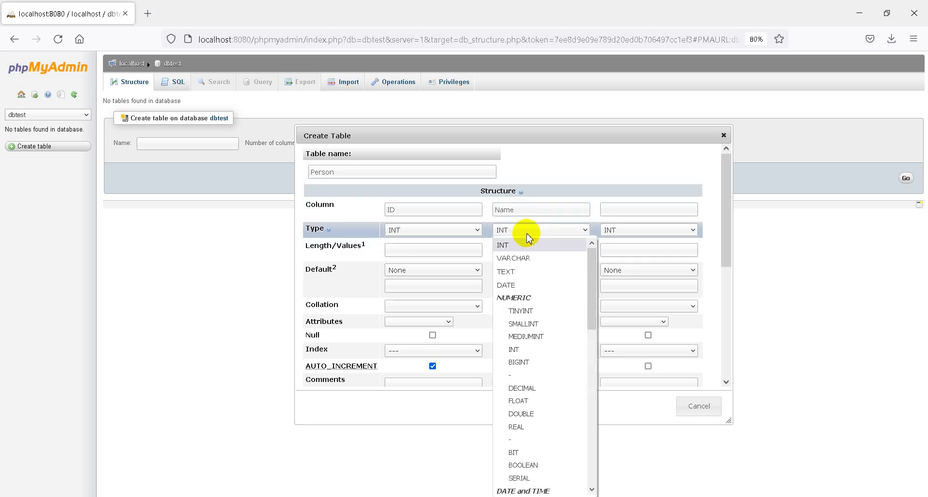
pyautogui.click(526, 261)
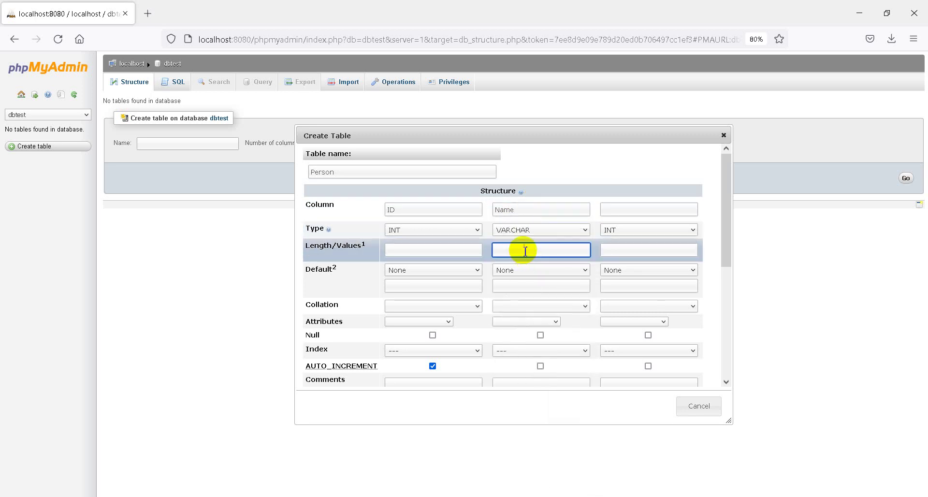
pyautogui.write('50')
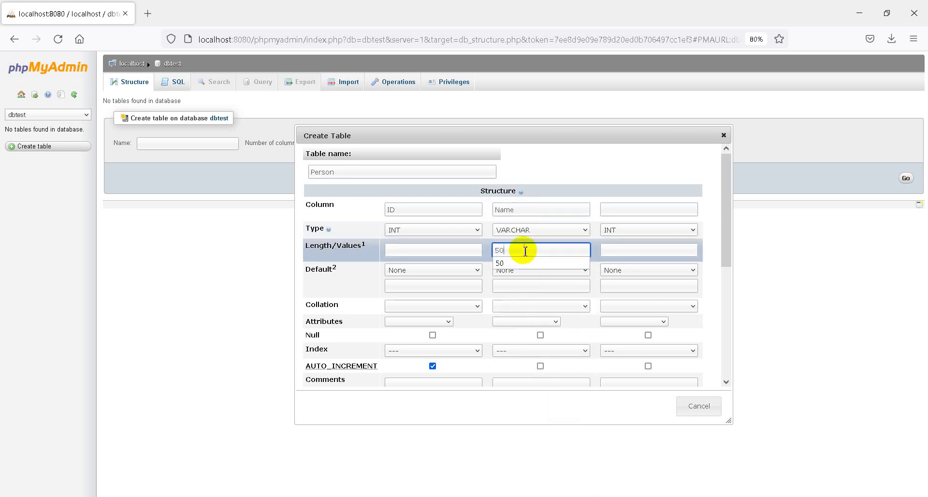
pyautogui.click(533, 287)
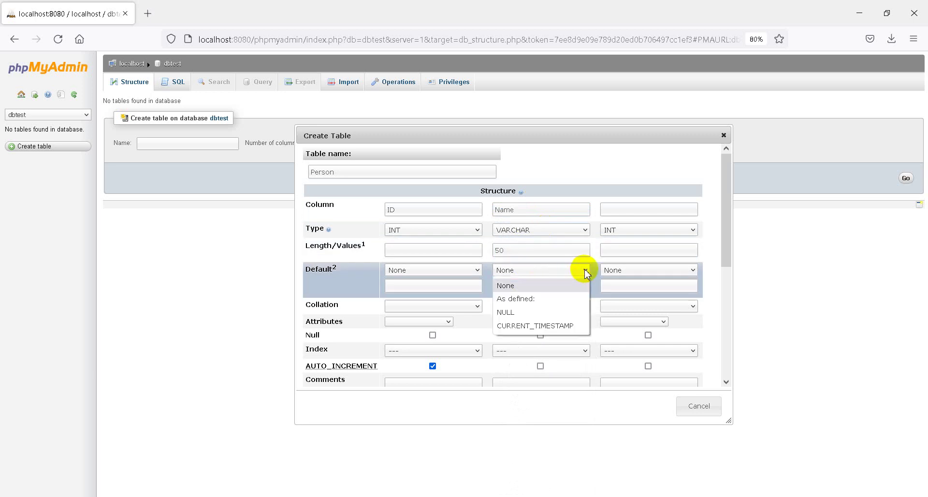
pyautogui.click(535, 312)
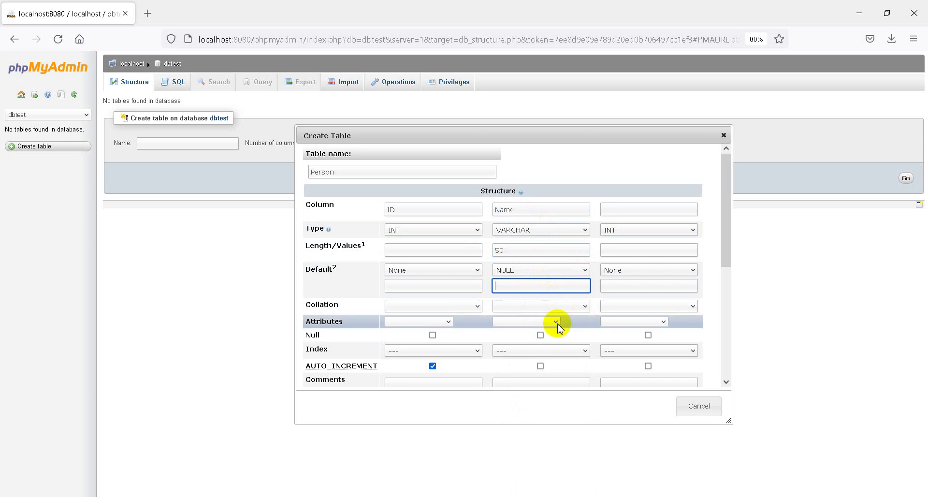
pyautogui.click(584, 306)
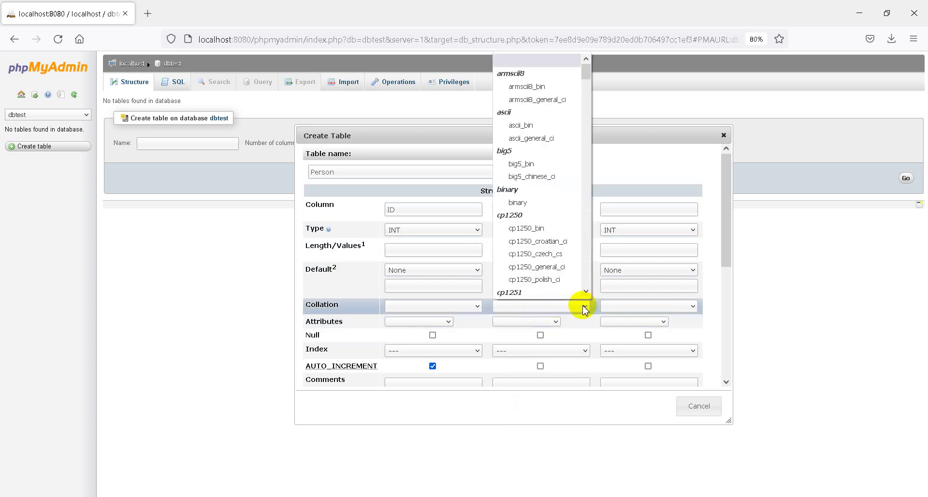
pyautogui.click(585, 307)
pyautogui.click(548, 322)
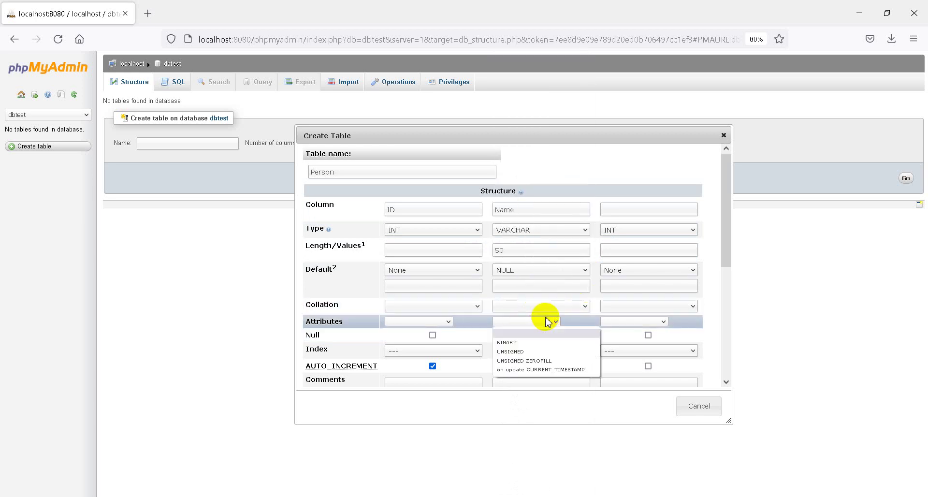
pyautogui.click(543, 334)
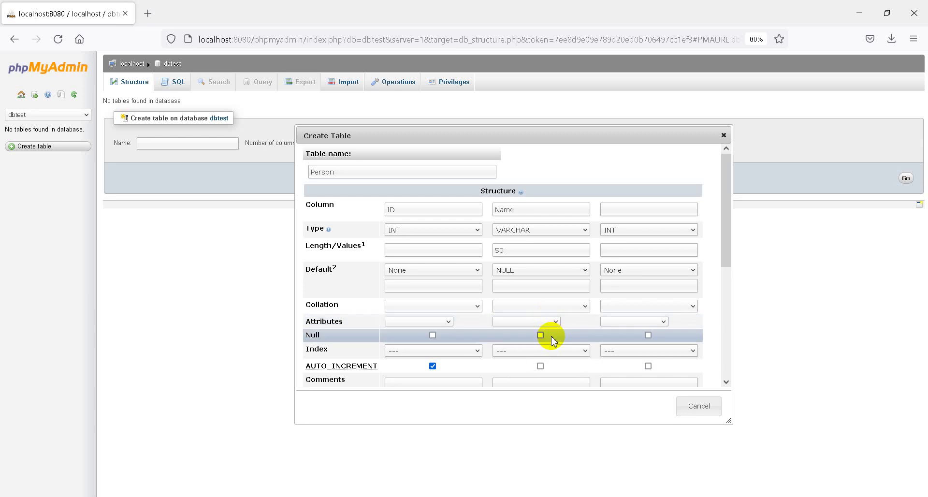
# Step: Allow NULL for the Name column and define the third column as Sex, type VARCHAR, length 50, also allowing NULL
pyautogui.click(541, 335)
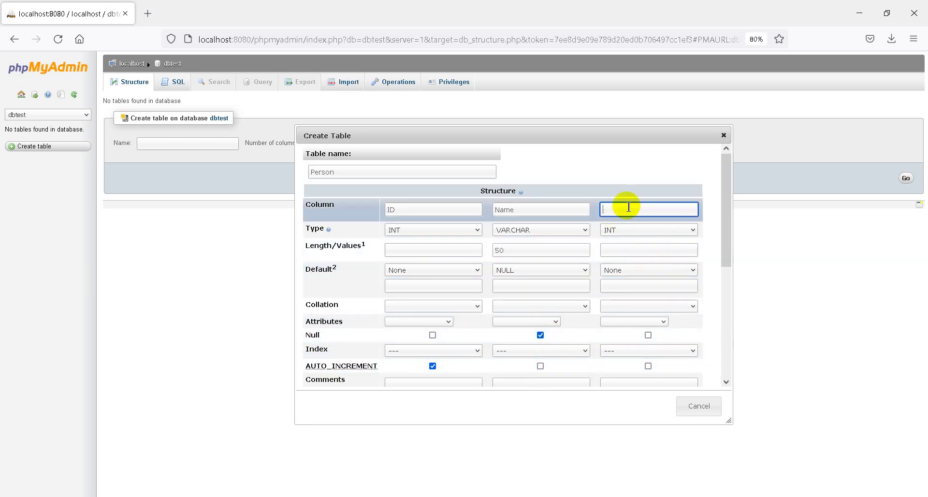
pyautogui.write('Sex')
pyautogui.click(706, 259)
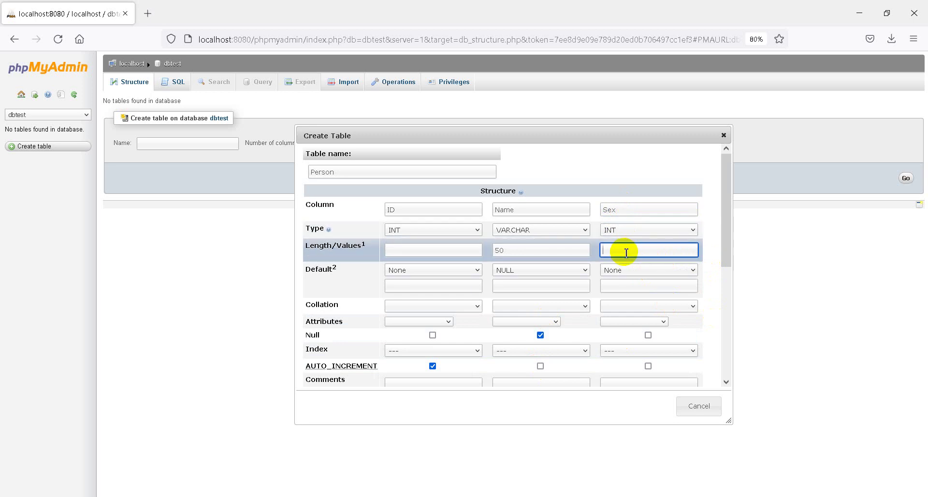
pyautogui.click(646, 229)
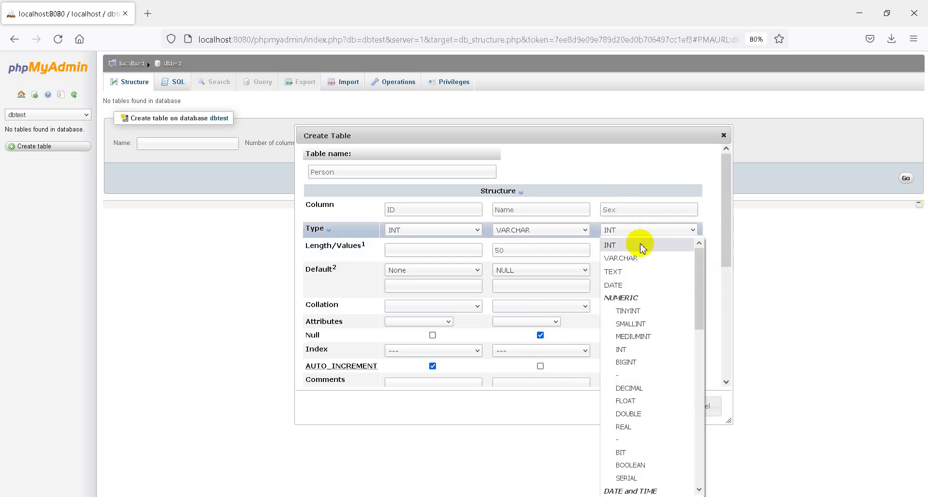
pyautogui.click(636, 257)
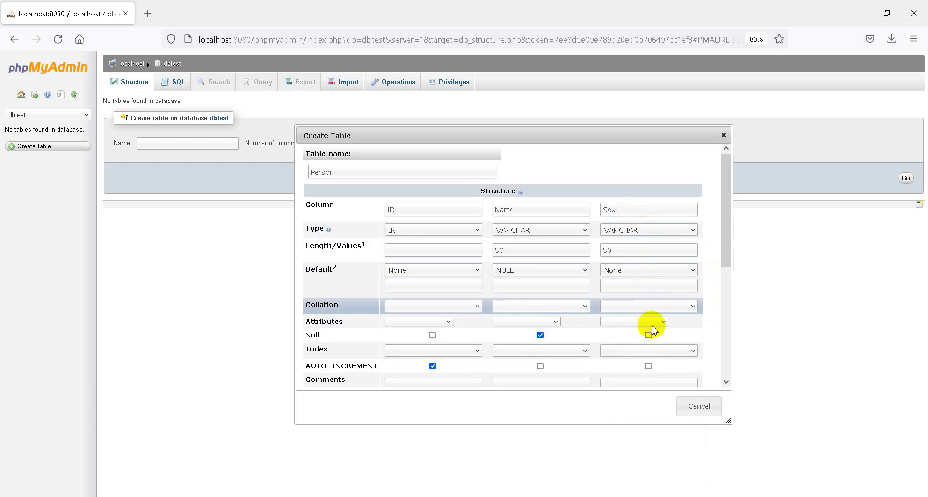
pyautogui.scroll(-3, 648, 325)
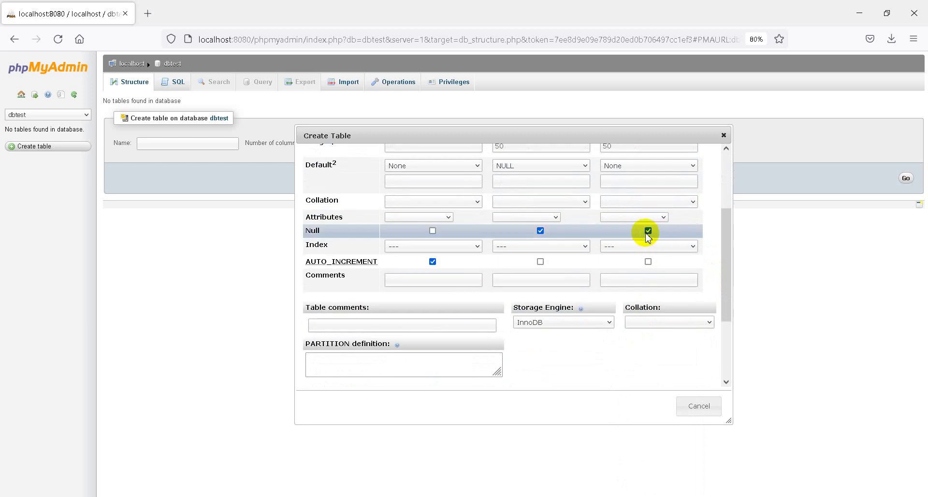
# Step: Save the three-column definition to create the Person table in the dbtest database
pyautogui.scroll(-3, 629, 343)
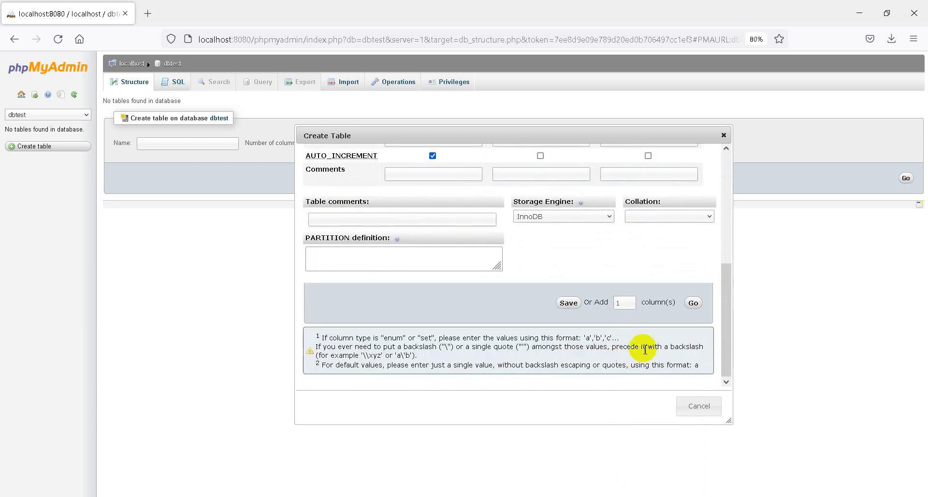
pyautogui.scroll(3, 633, 343)
pyautogui.scroll(-3, 672, 332)
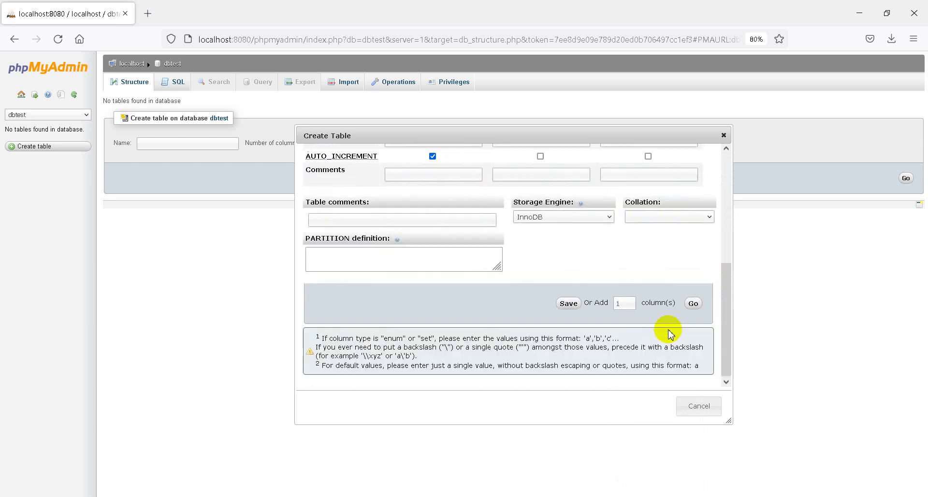
pyautogui.click(569, 303)
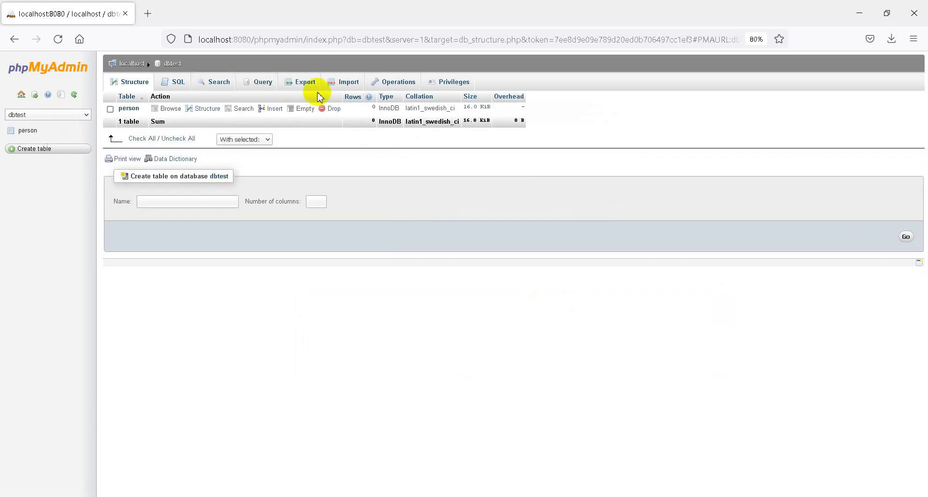
# Step: Open the person table's structure, view the ID column's change form, and return to the structure without changing anything
pyautogui.click(25, 129)
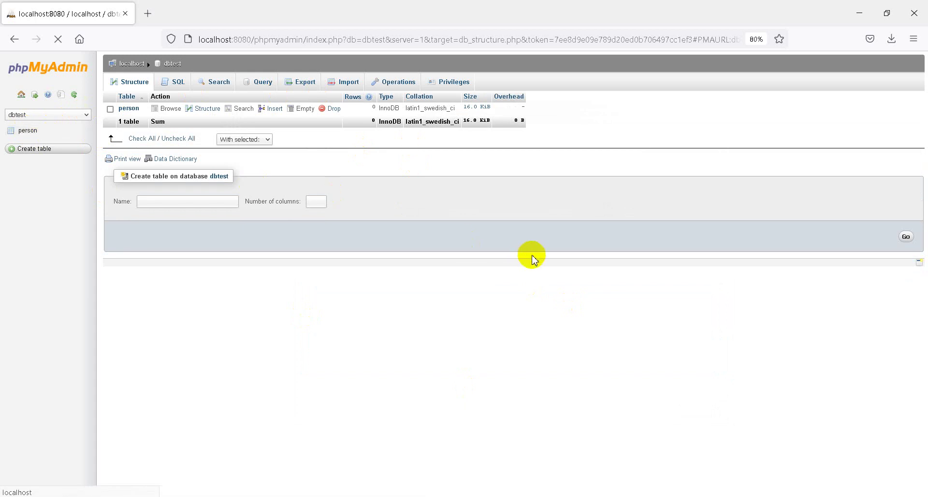
pyautogui.hotkey('ctrl', '+')
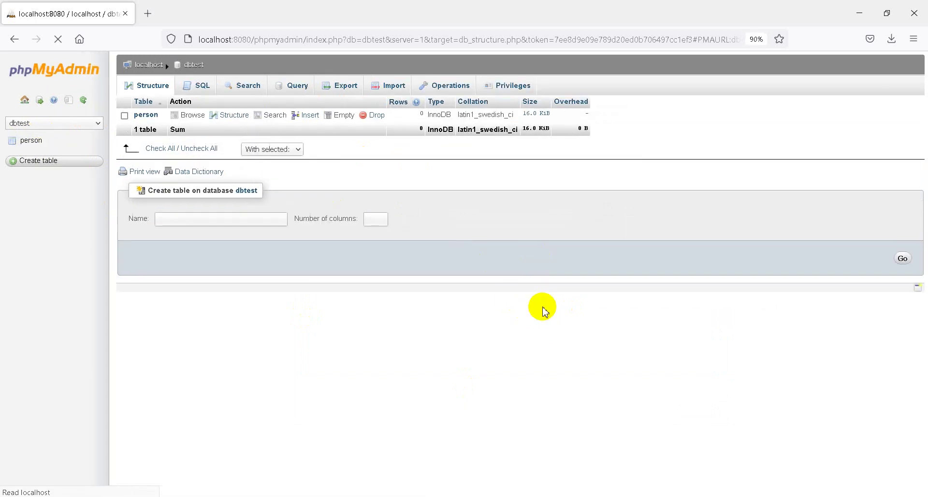
pyautogui.hotkey('ctrl', '+')
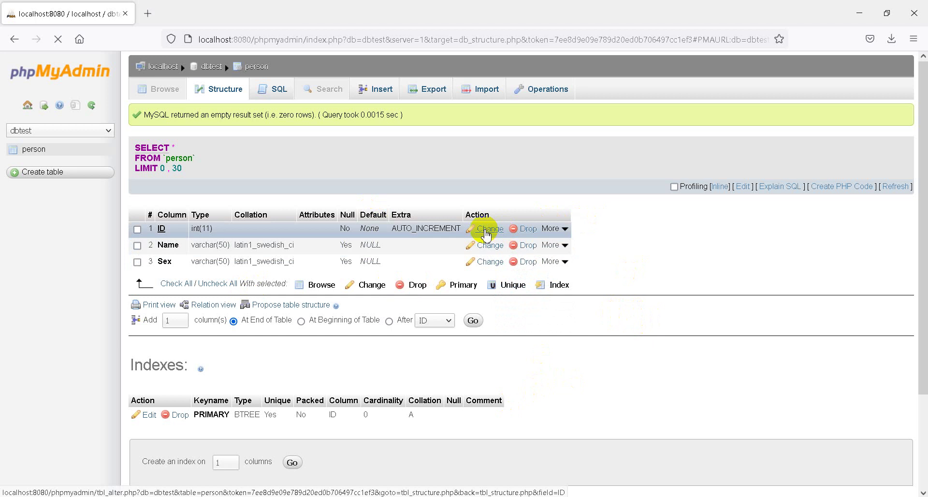
pyautogui.click(487, 229)
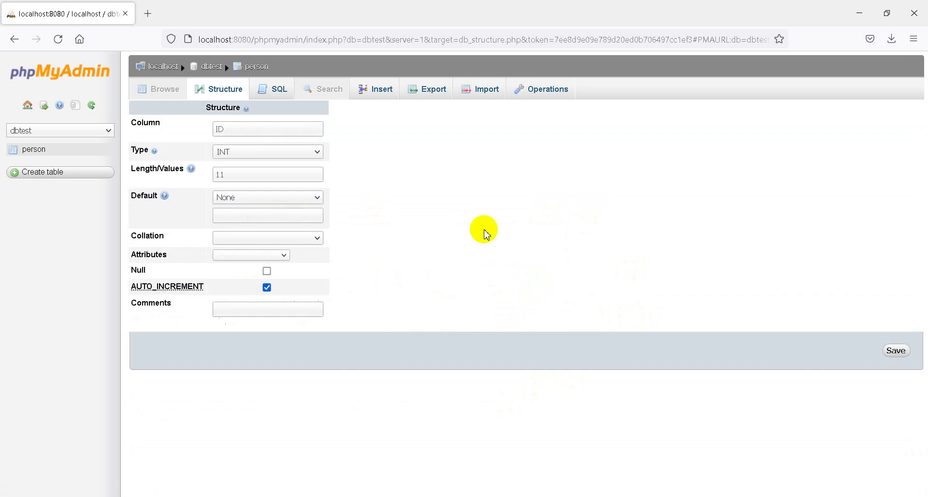
pyautogui.click(11, 39)
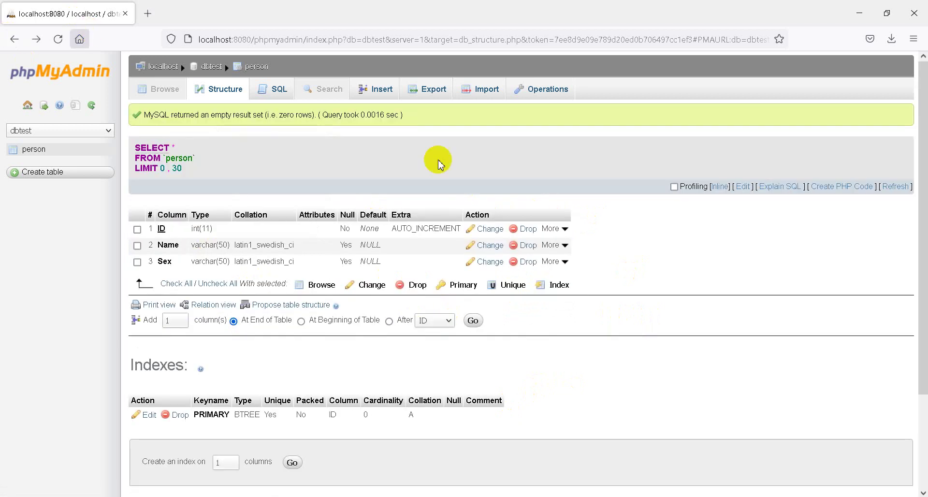
# Step: Review the person table's column definitions, indexes, space usage and row statistics
pyautogui.moveTo(565, 230)
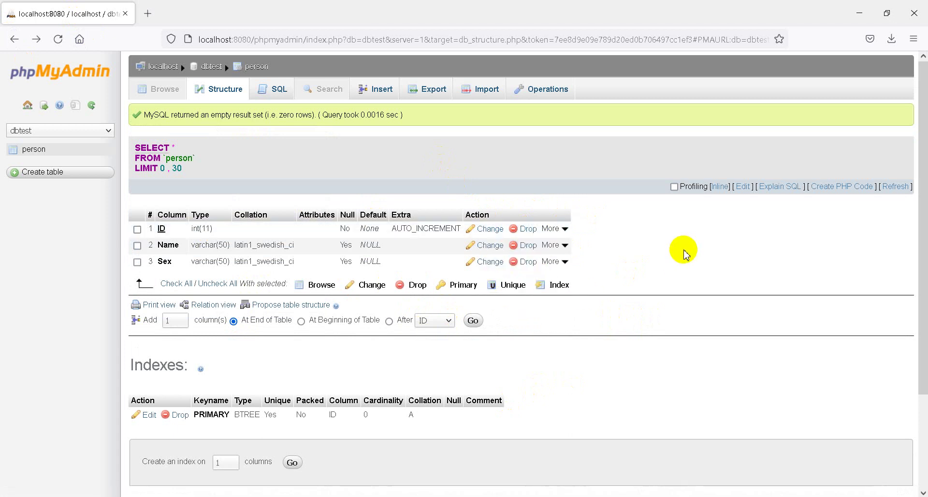
pyautogui.click(571, 344)
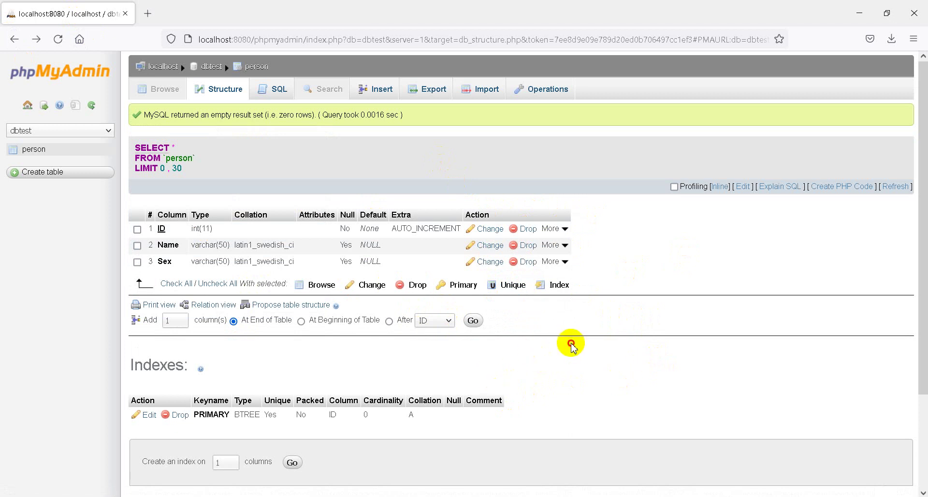
pyautogui.scroll(-2, 584, 344)
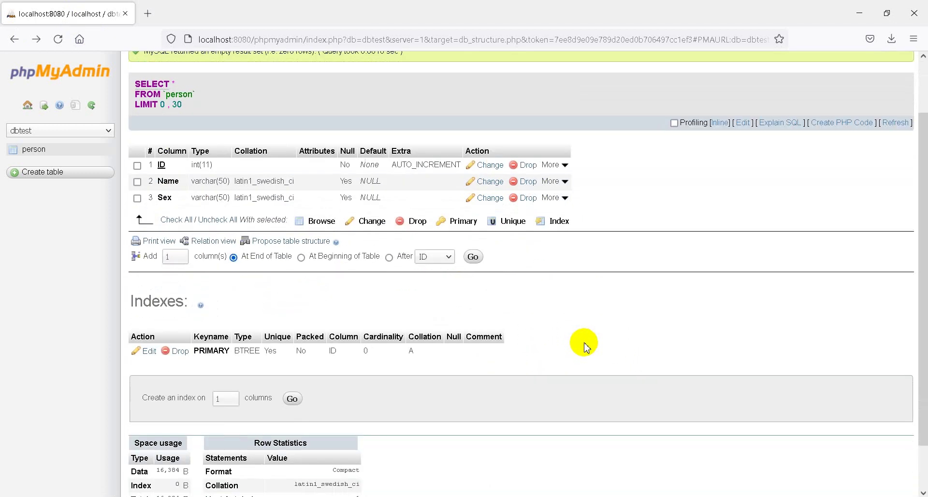
pyautogui.scroll(-2, 585, 344)
pyautogui.scroll(2, 585, 344)
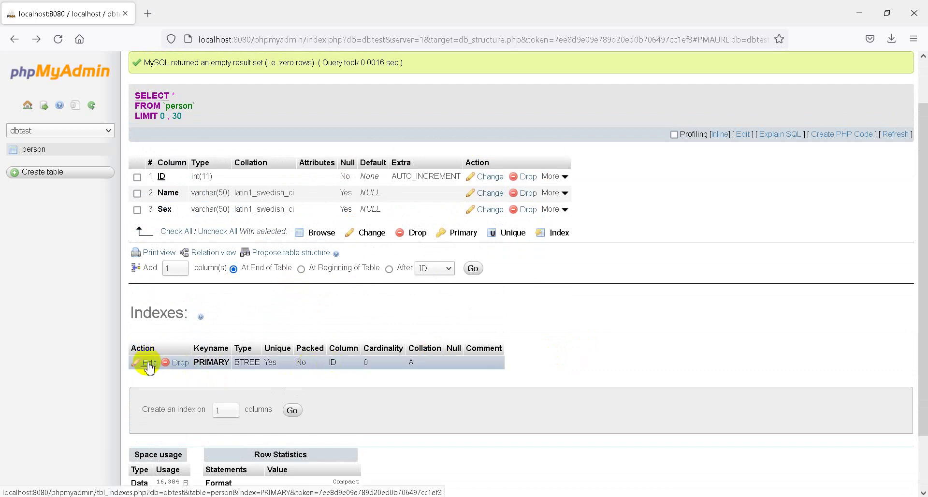
pyautogui.scroll(-2, 539, 336)
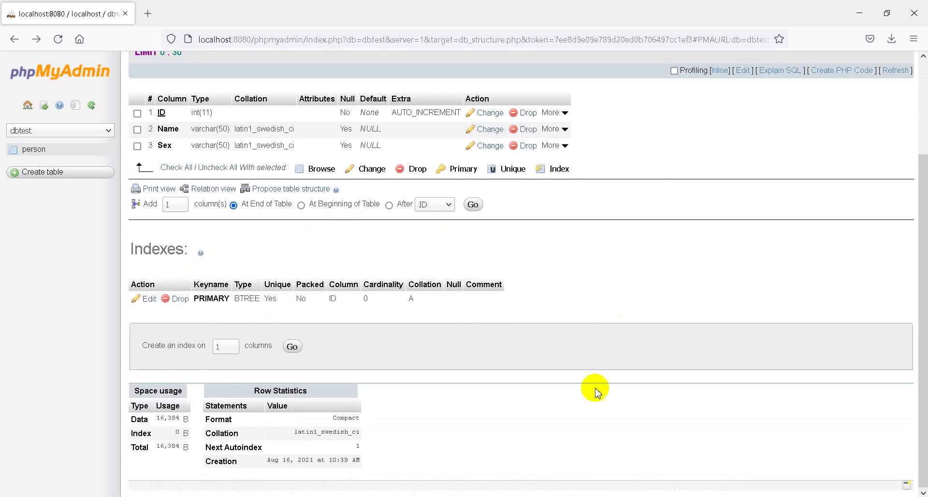
pyautogui.scroll(4, 595, 321)
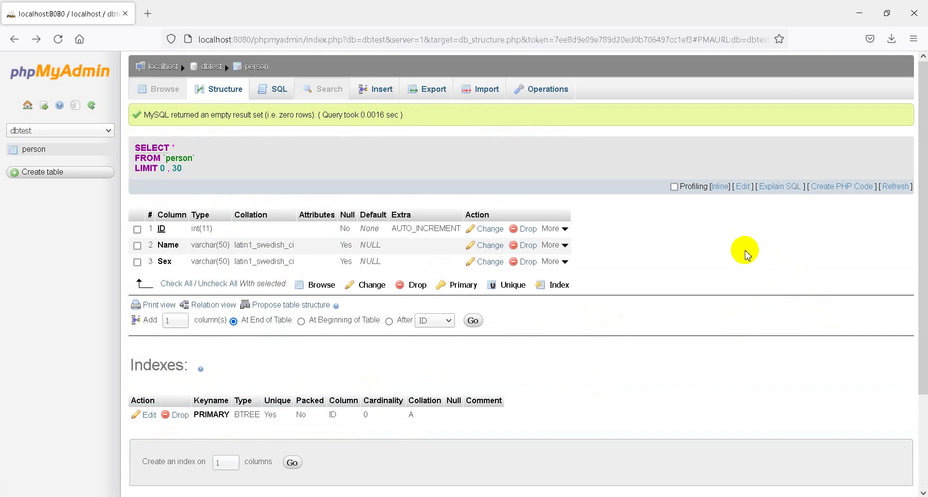
# Step: View the person table's SQL query form, row insertion form and export options
pyautogui.click(276, 94)
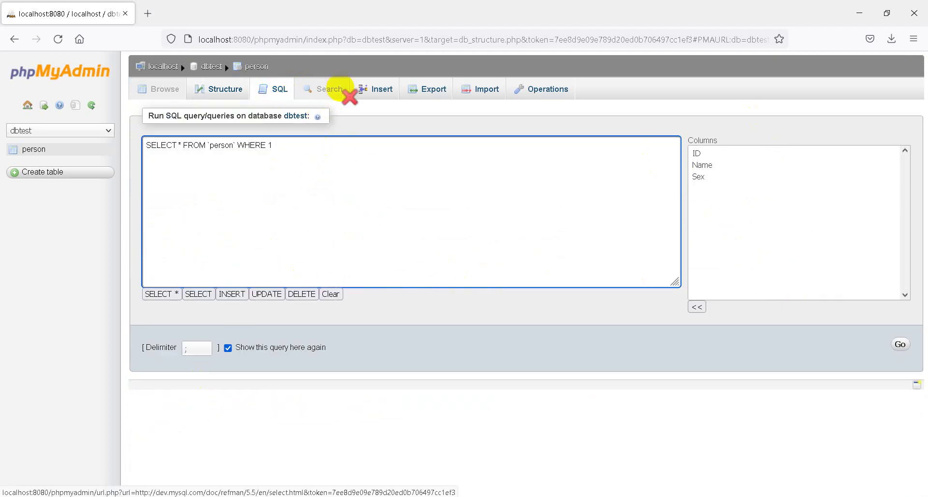
pyautogui.click(372, 90)
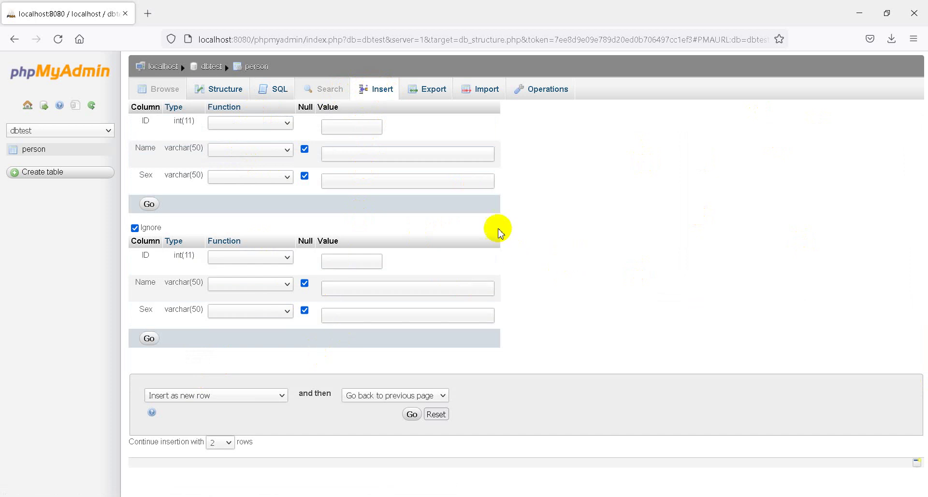
pyautogui.click(427, 92)
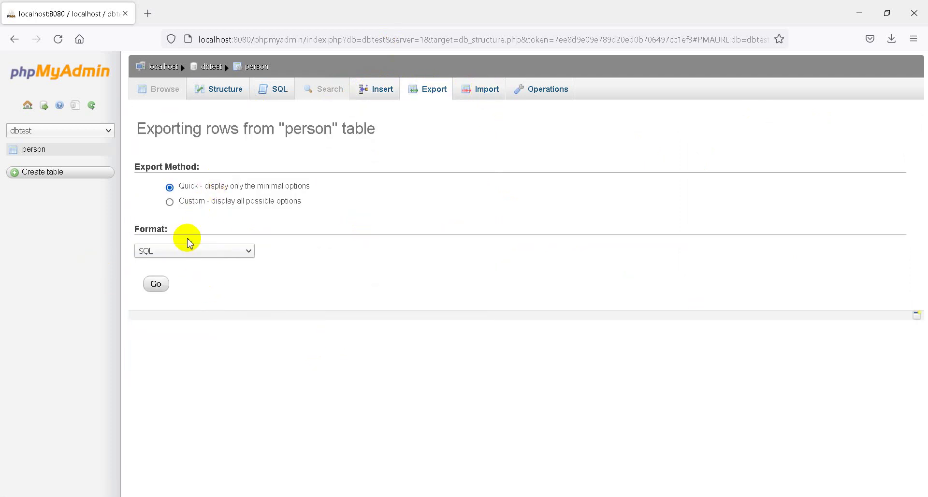
# Step: Review the person table's operations options, and open and close the separate query window
pyautogui.click(544, 91)
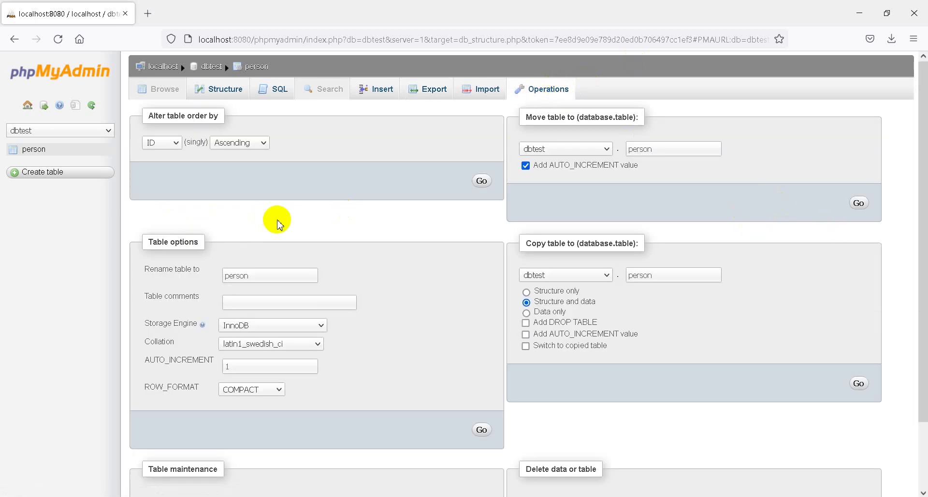
pyautogui.scroll(-3, 338, 203)
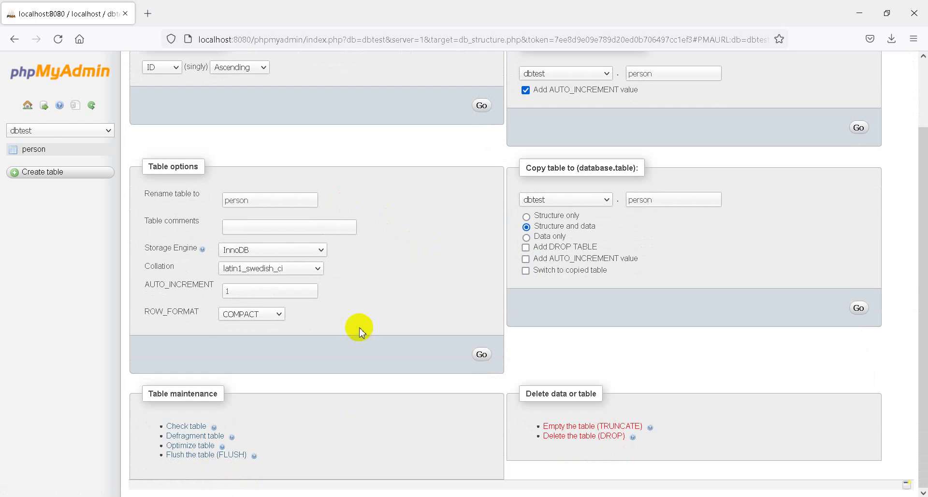
pyautogui.scroll(3, 358, 329)
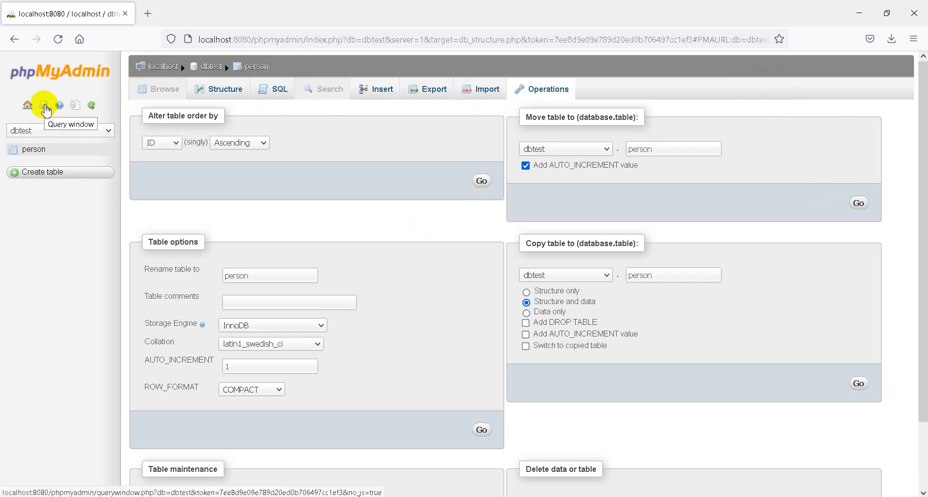
pyautogui.click(34, 114)
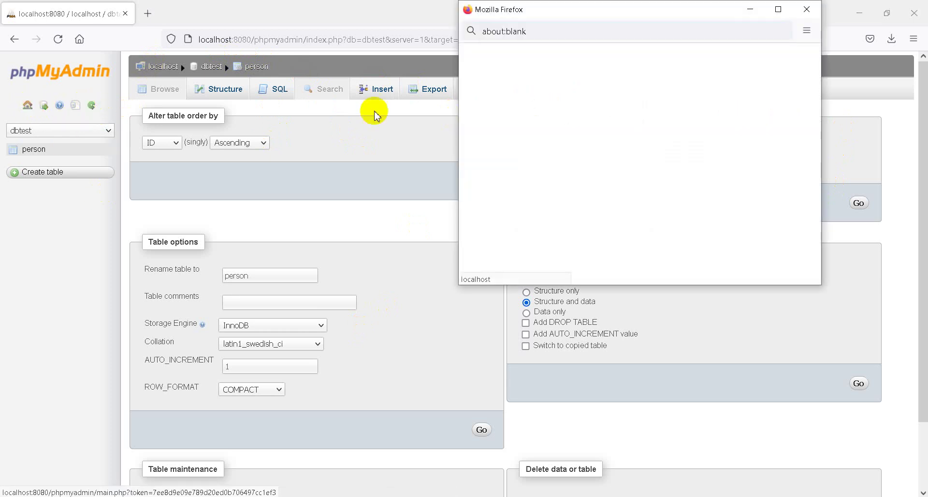
pyautogui.click(811, 9)
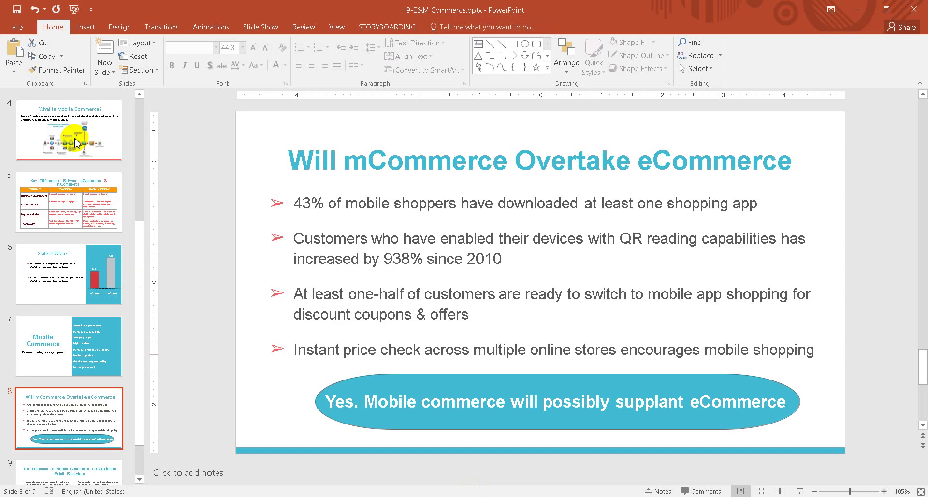
# Step: In the PowerPoint presentation, view the What is Mobile Commerce slide and the title slide, and minimize it to return to phpMyAdmin
pyautogui.click(76, 143)
pyautogui.scroll(5, 62, 275)
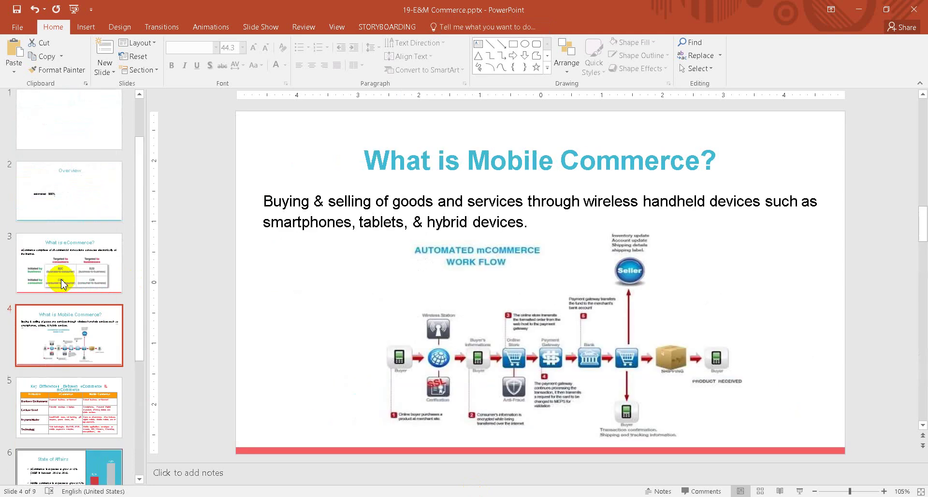
pyautogui.click(45, 129)
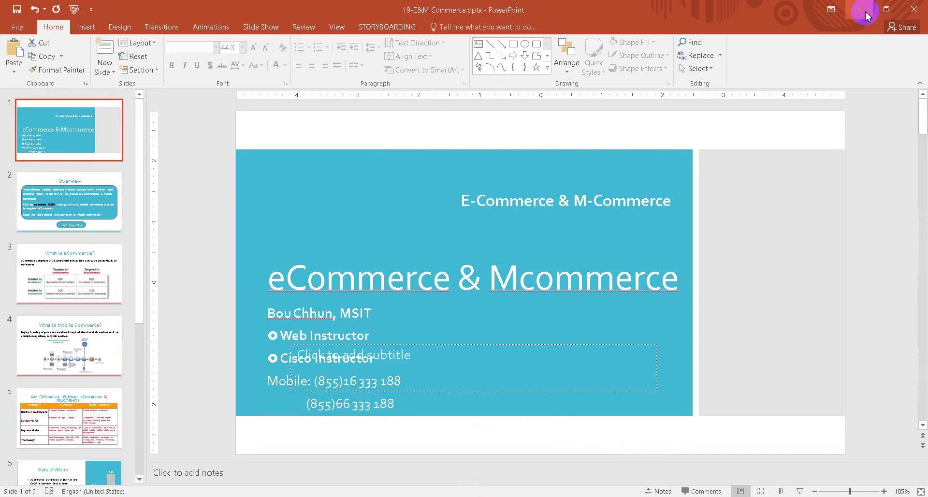
pyautogui.click(858, 9)
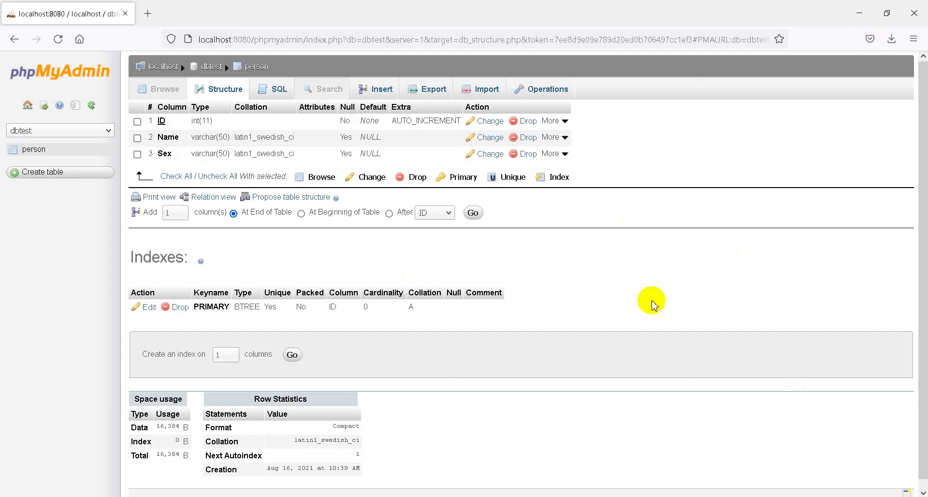